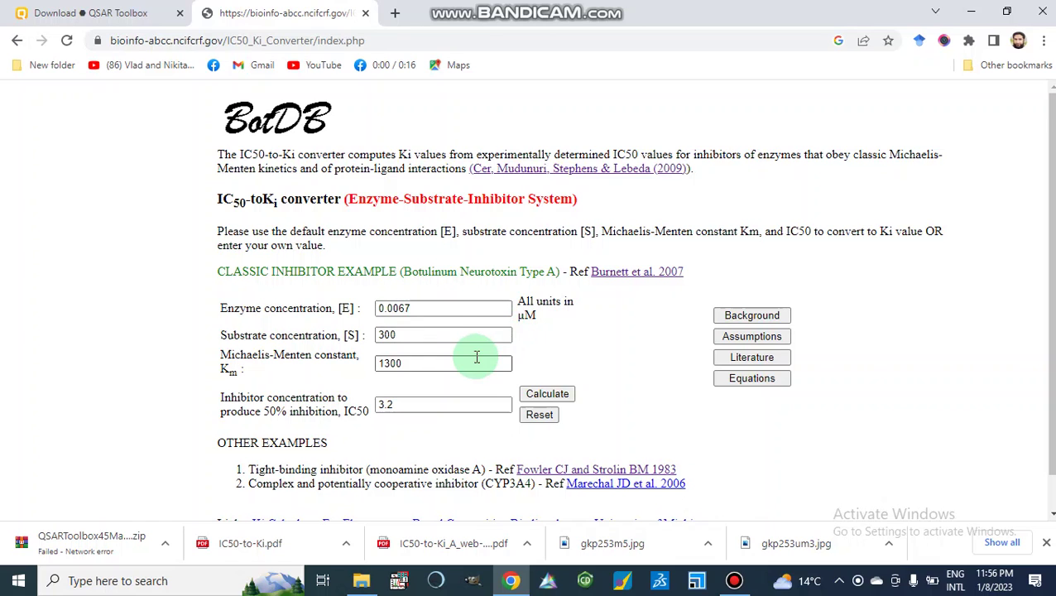
Step: Set the enzyme concentration [E] in the IC50-to-Ki converter to 0.06 µM
scroll(475, 359, down, 1)
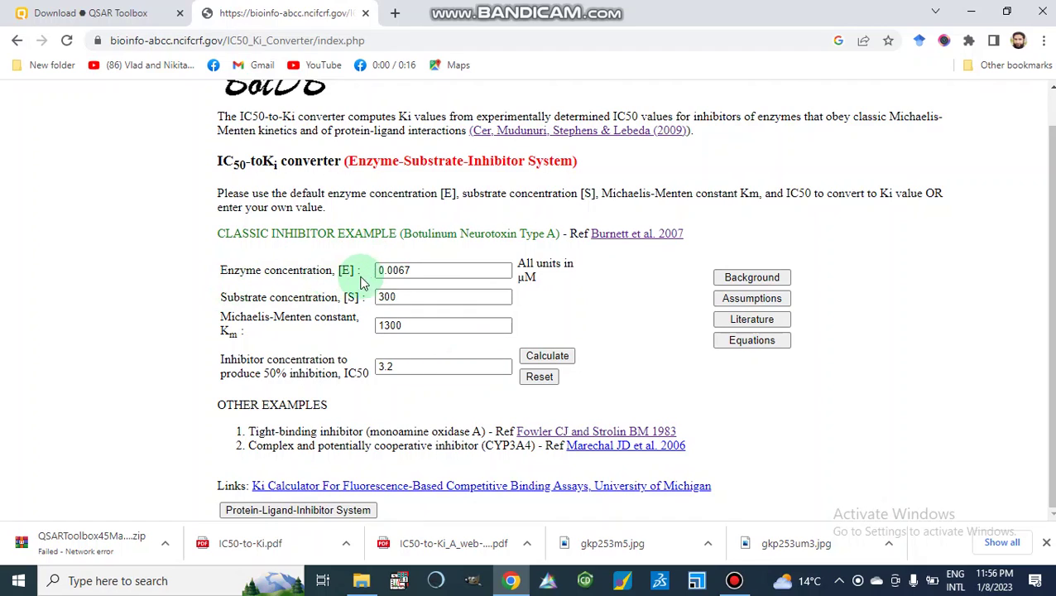
click(418, 273)
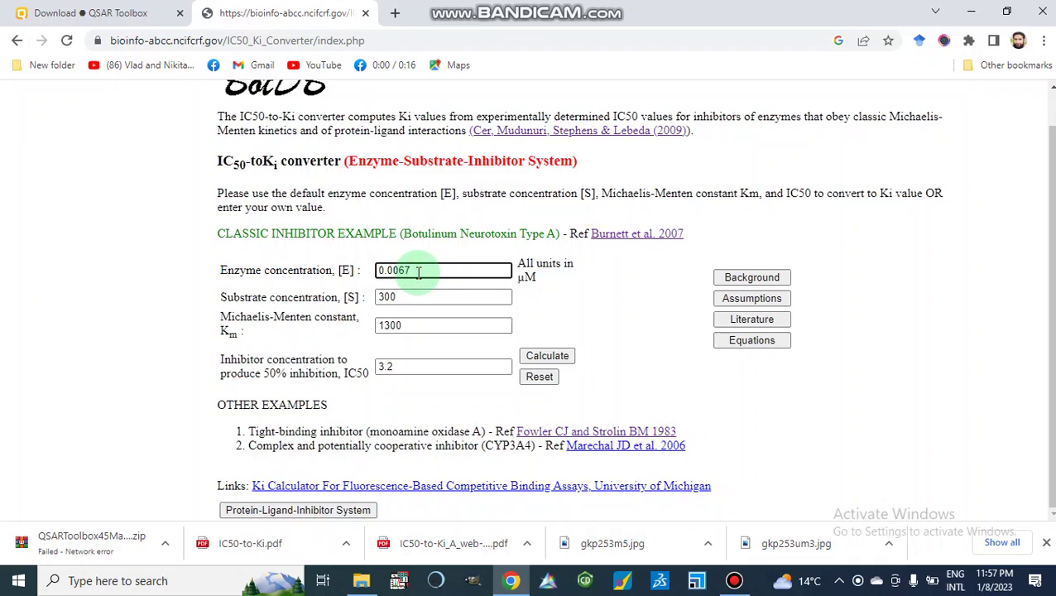
key(BackSpace)
key(BackSpace)
key(BackSpace)
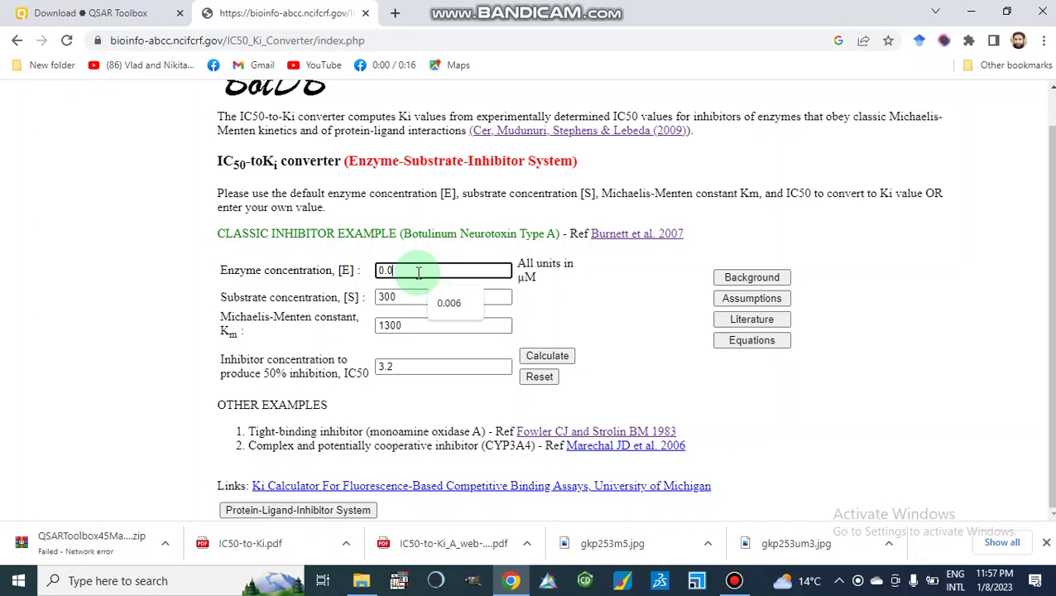
text(6)
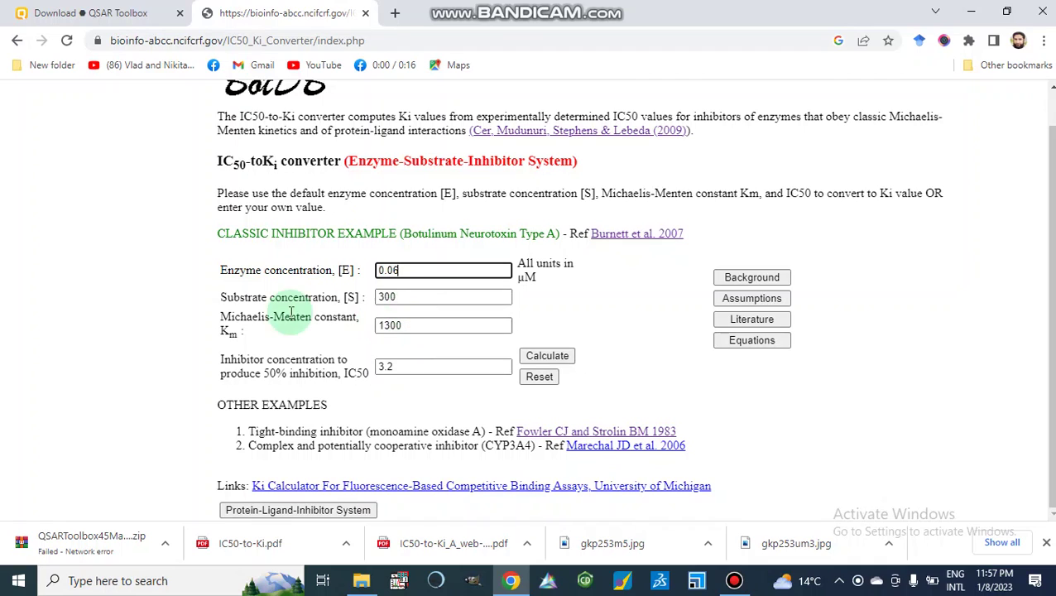
Step: Set the substrate concentration [S] to 30 µM and the Michaelis-Menten constant Km to 130 µM
click(402, 297)
key(BackSpace)
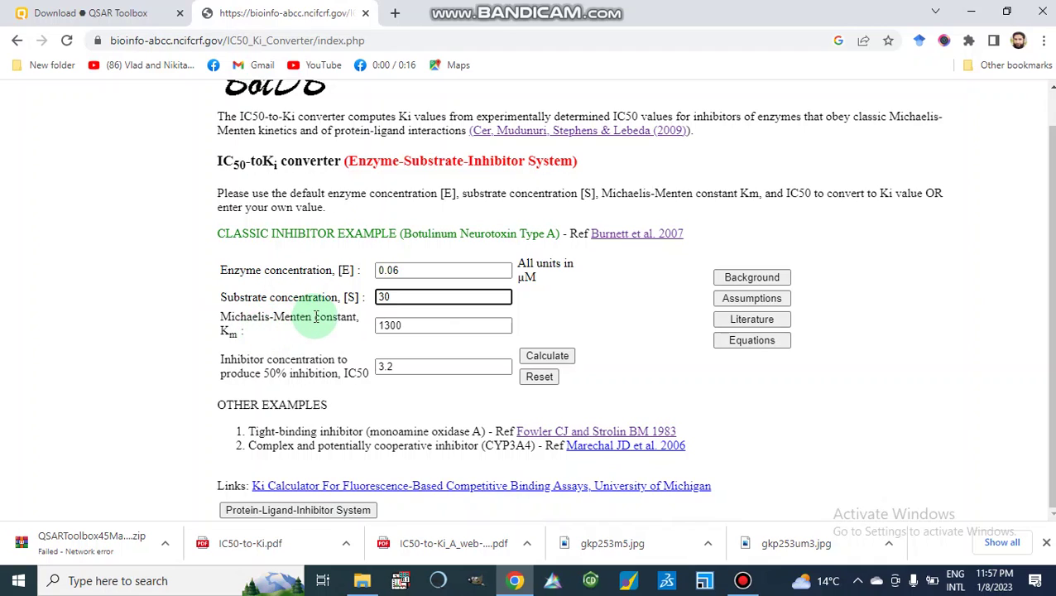
click(409, 326)
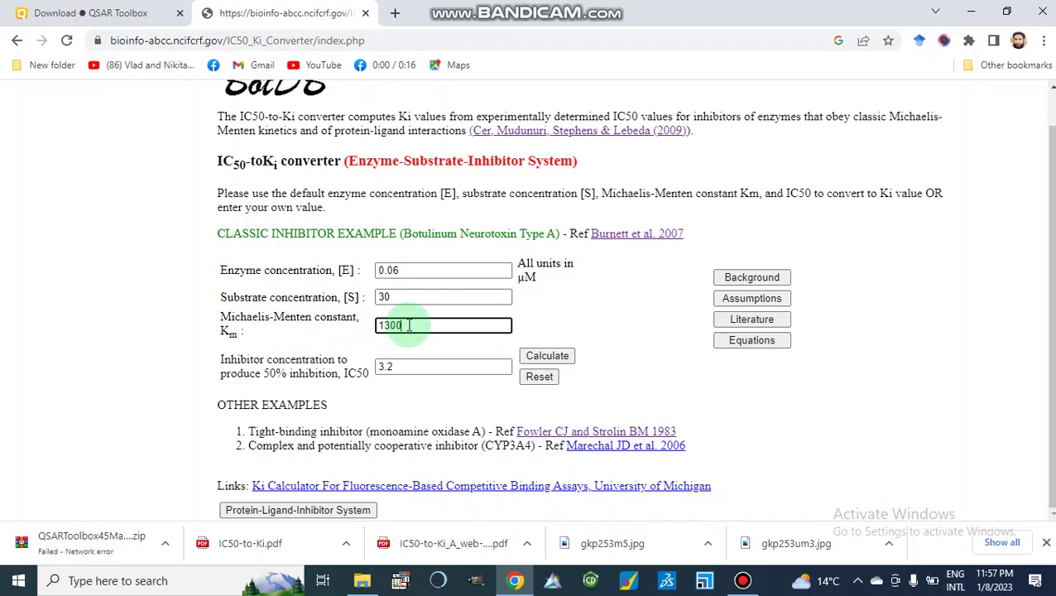
key(BackSpace)
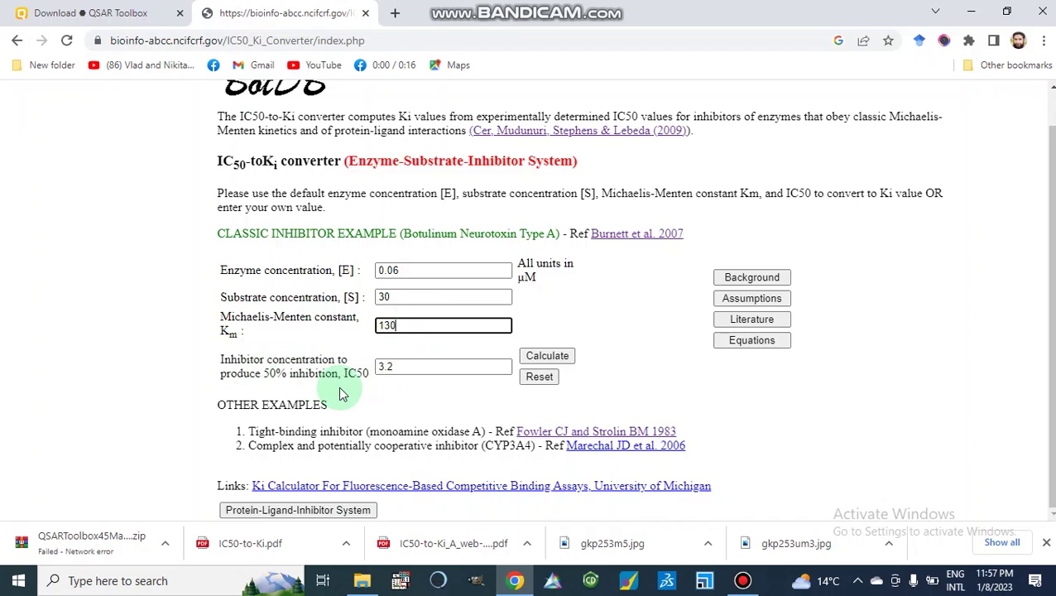
Step: Calculate the Ki values with an IC50 of 3.2 µM and review the competitive and noncompetitive rows of the classic inhibition table
click(401, 368)
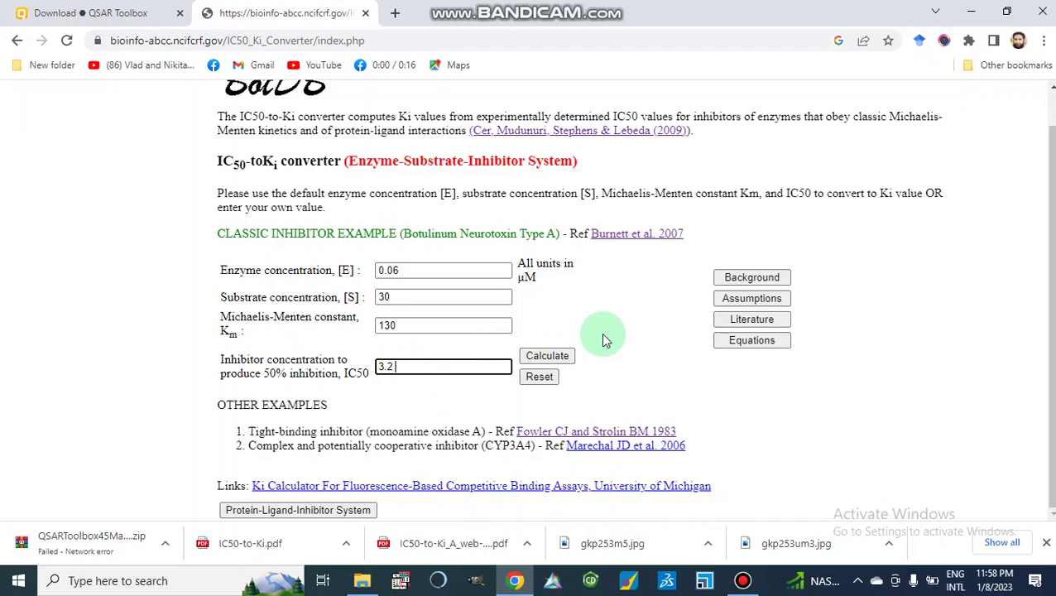
click(536, 360)
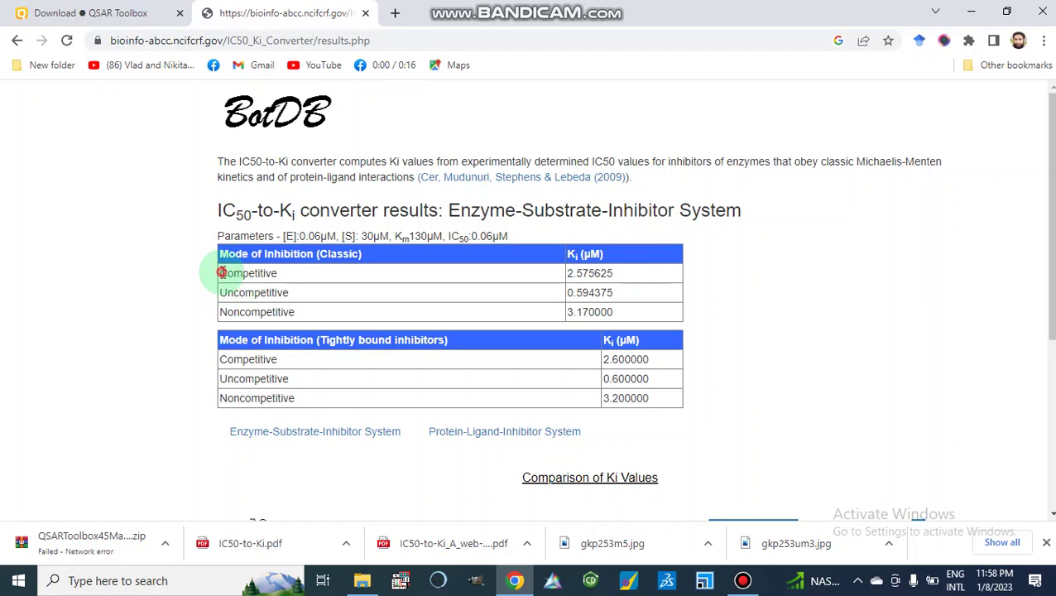
drag(222, 273, 283, 277)
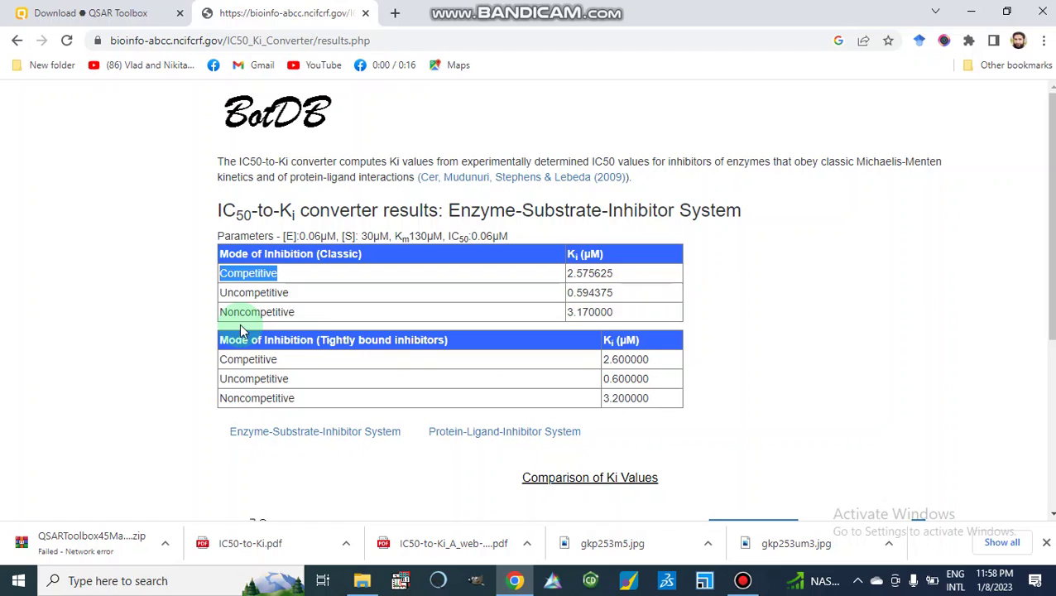
drag(226, 313, 291, 313)
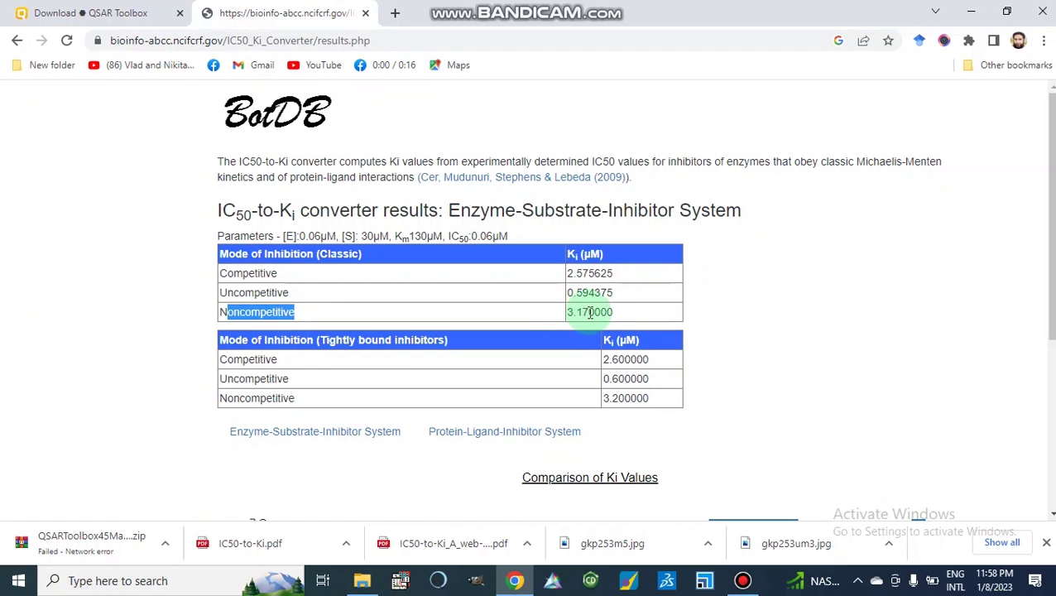
click(306, 318)
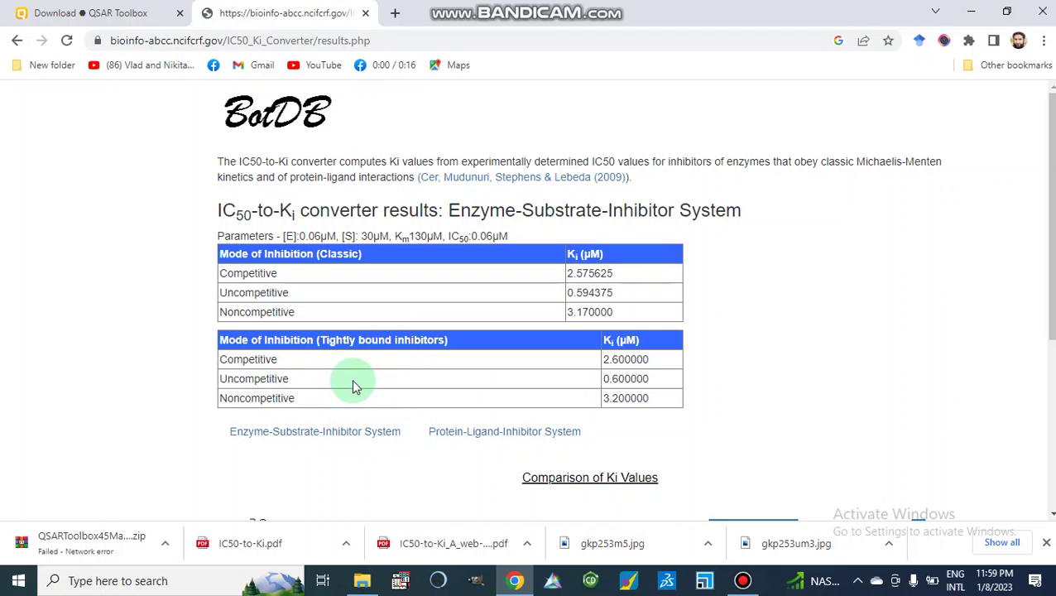
Step: Return to the converter form, show its equations and examine the competitive, uncompetitive and noncompetitive reaction schemes
click(17, 40)
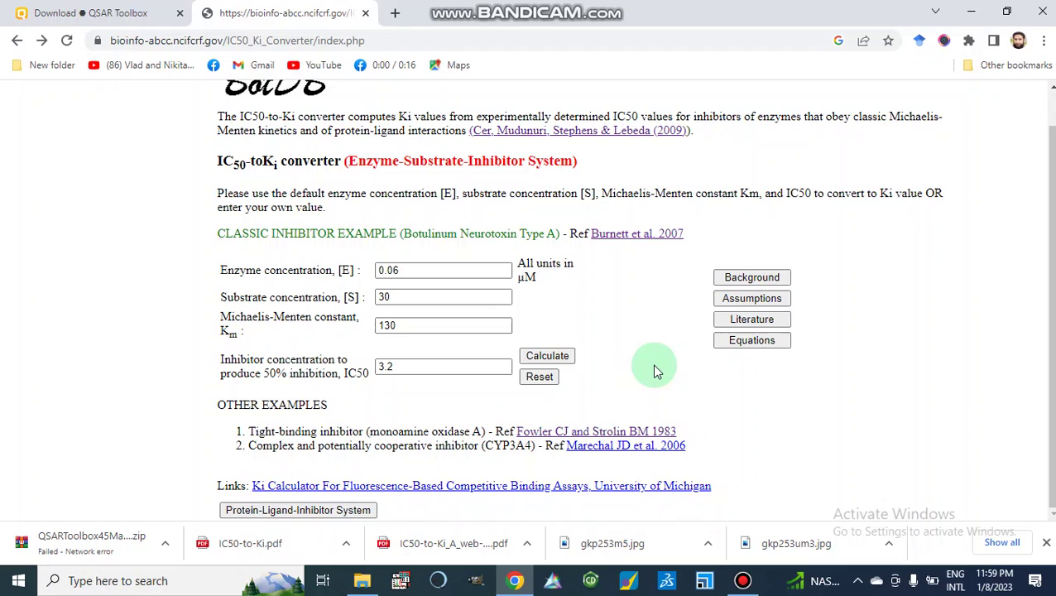
click(731, 349)
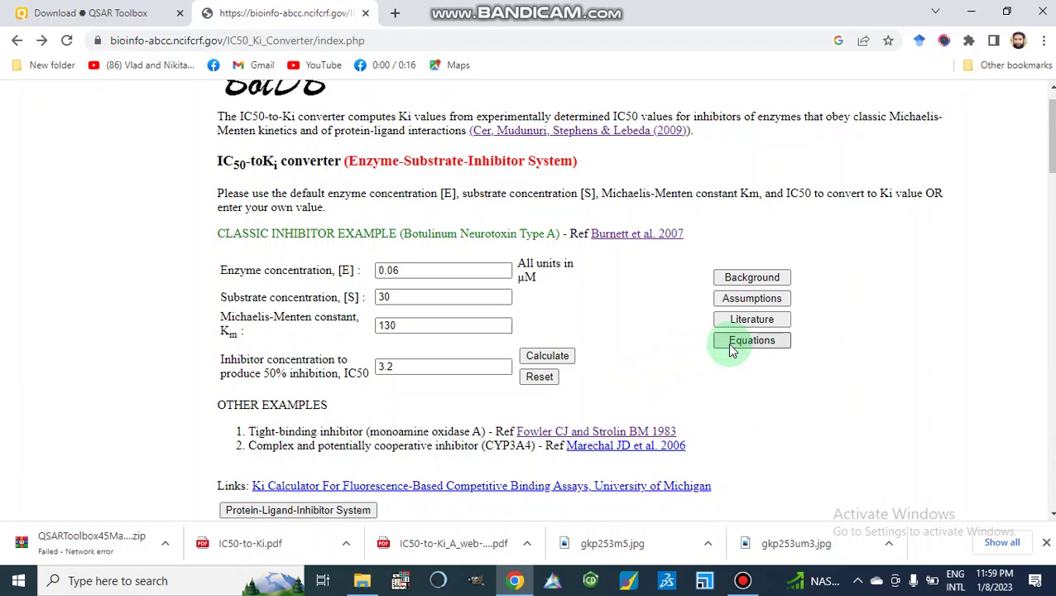
scroll(496, 429, down, 5)
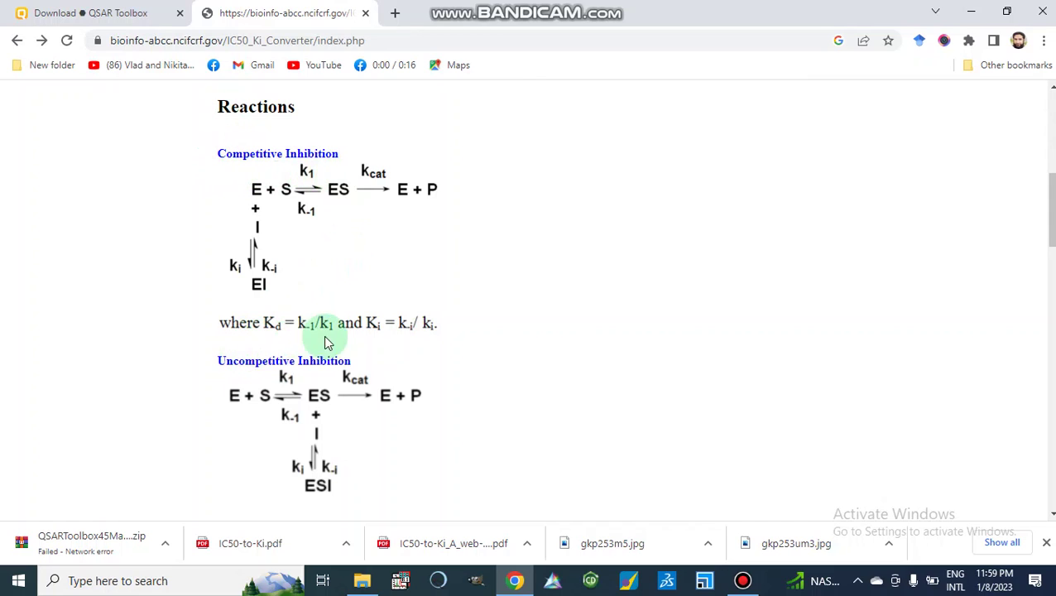
scroll(354, 342, down, 1)
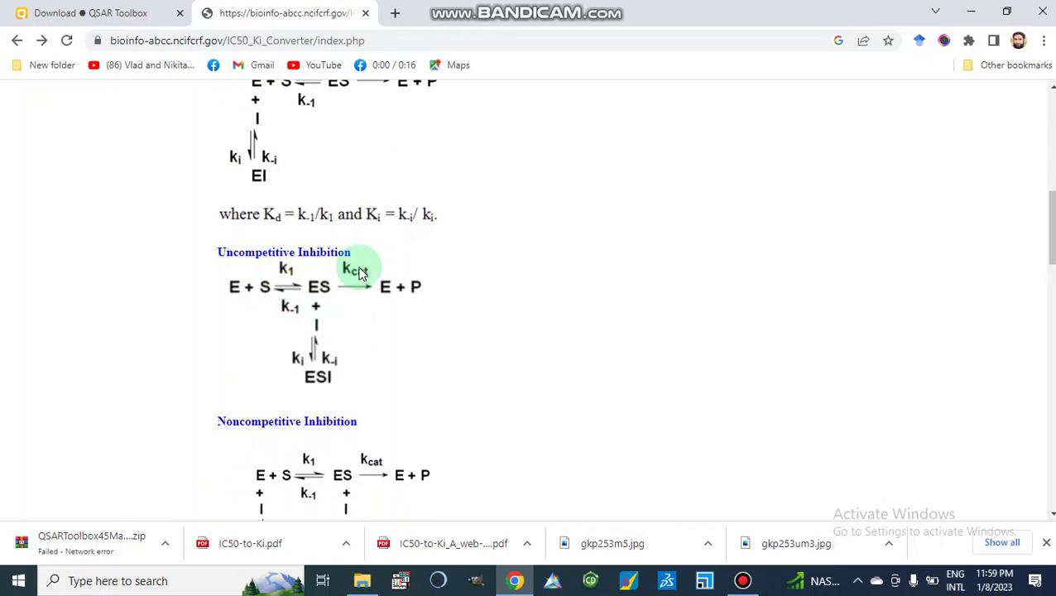
scroll(353, 346, down, 2)
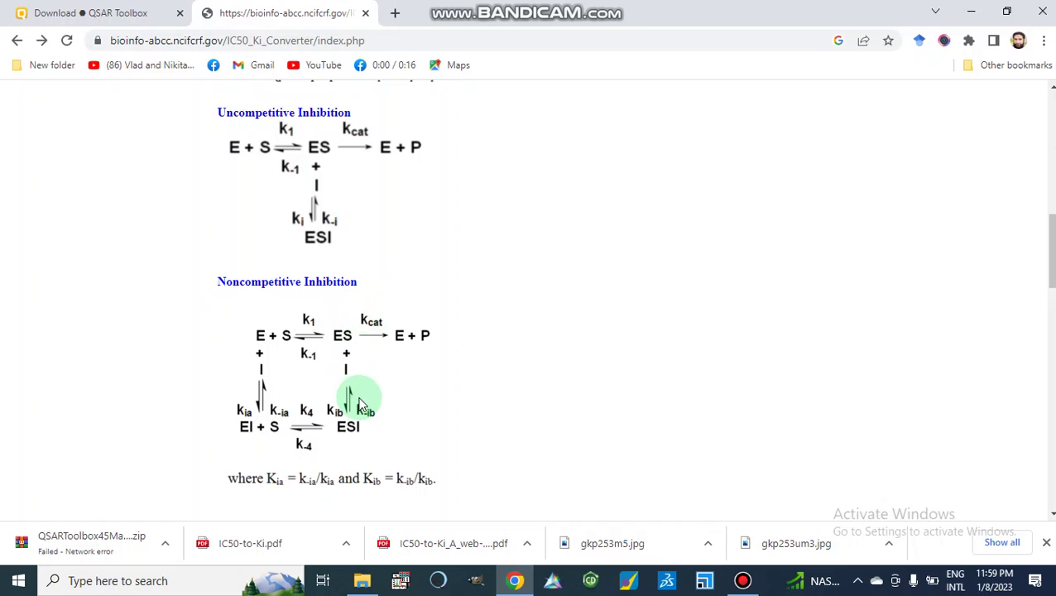
scroll(359, 404, down, 2)
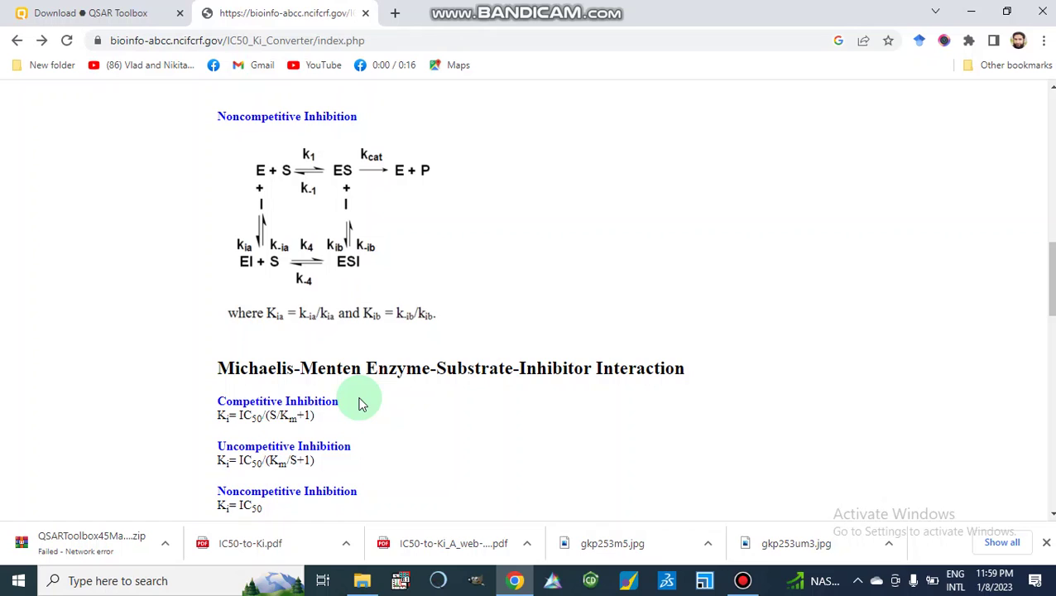
Step: Examine the Ki equations for the classic, tightly bound and protein-ligand-inhibitor interactions
scroll(362, 404, down, 1)
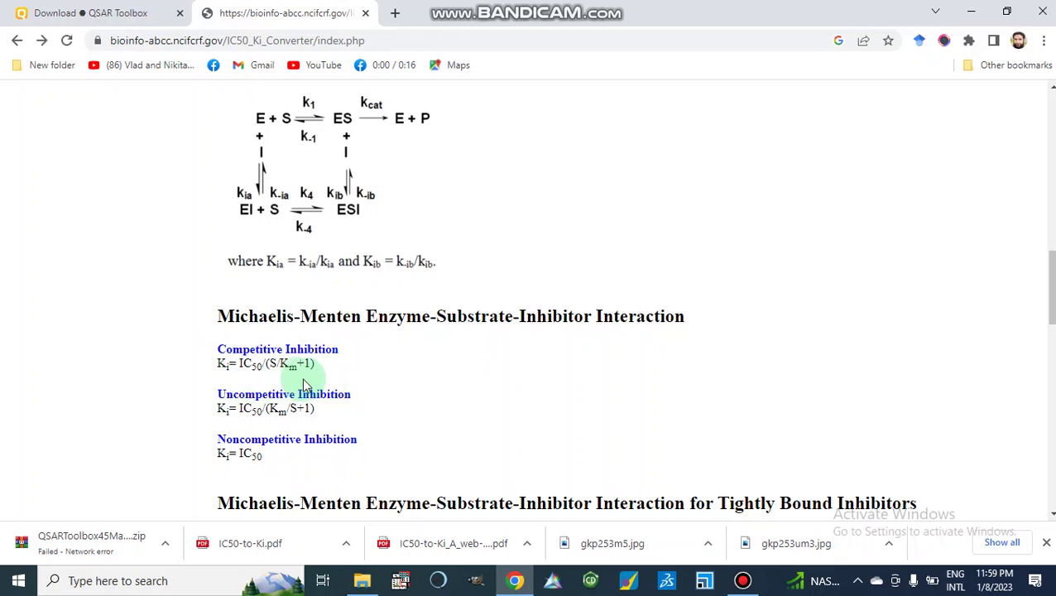
scroll(328, 382, down, 1)
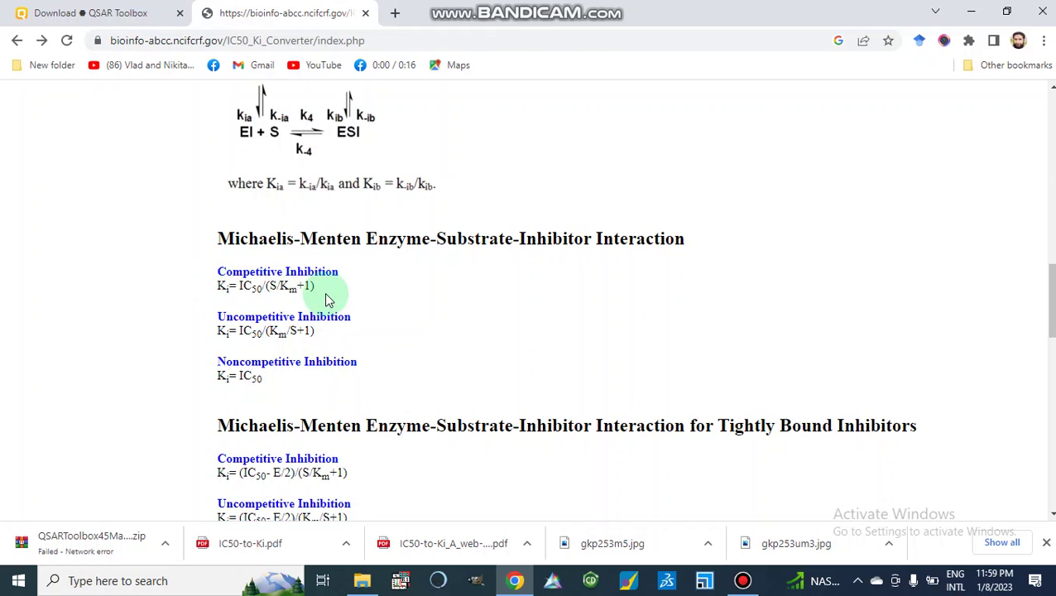
scroll(327, 299, up, 3)
scroll(327, 299, down, 3)
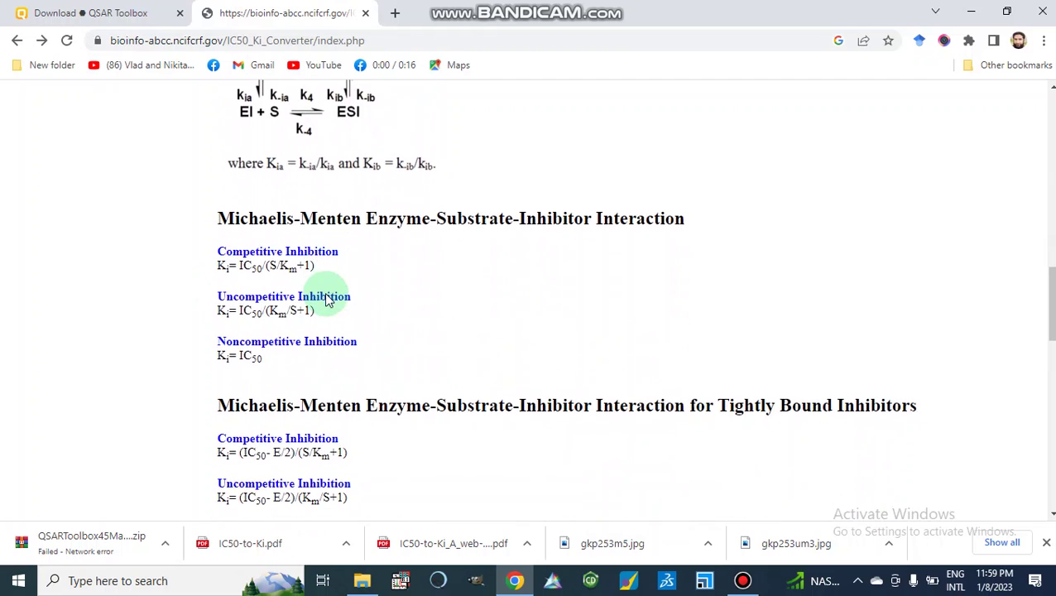
scroll(327, 294, down, 1)
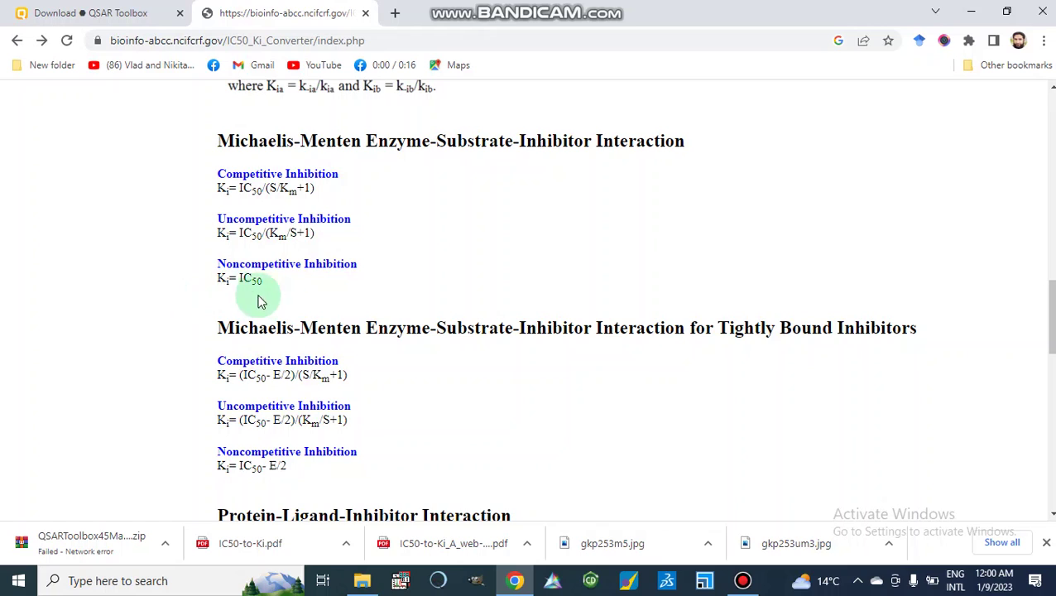
scroll(286, 307, down, 3)
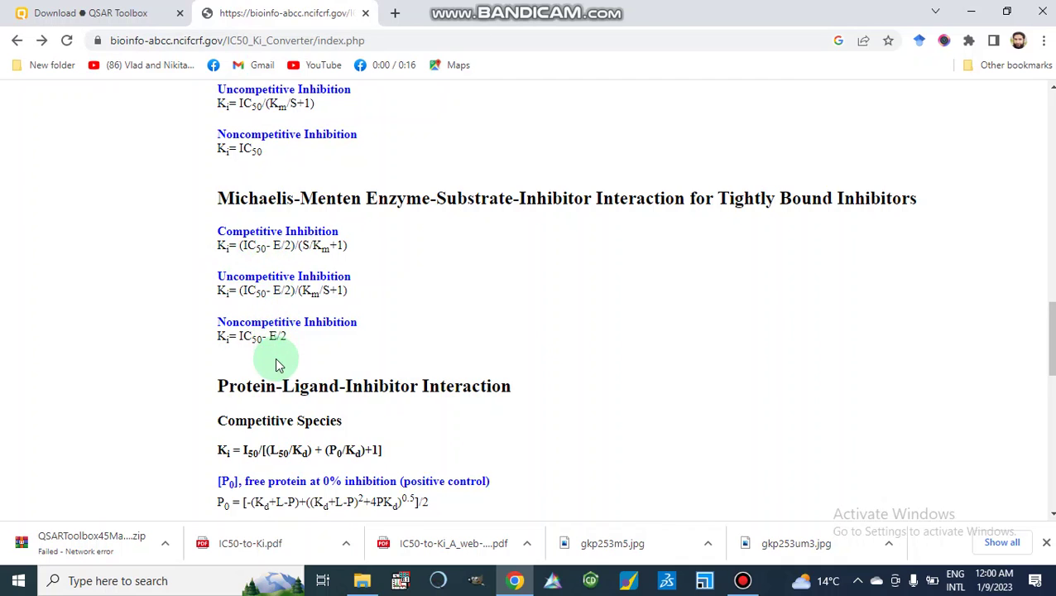
scroll(276, 359, down, 1)
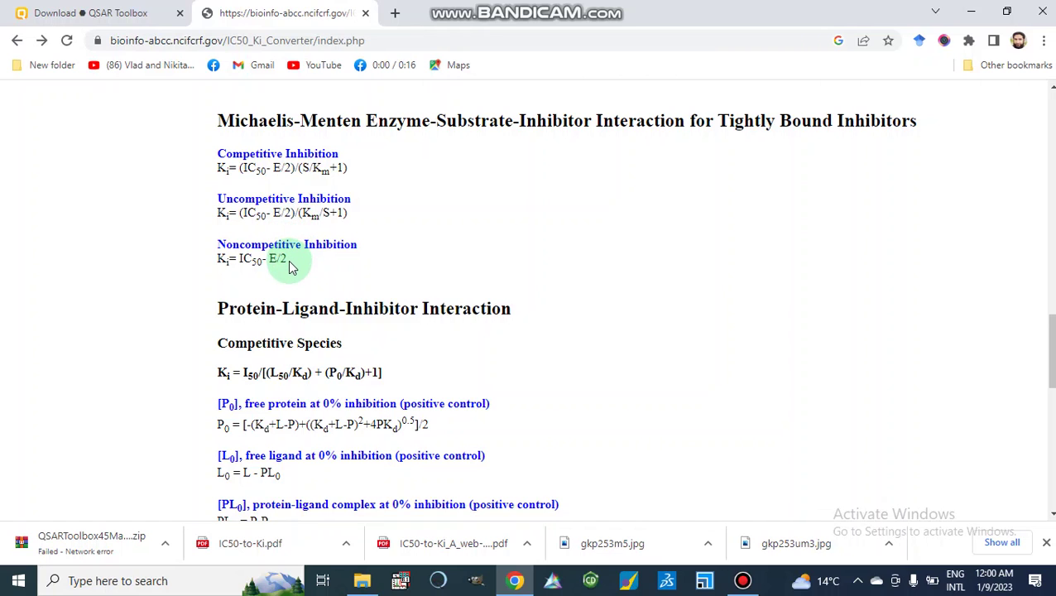
scroll(290, 267, up, 1)
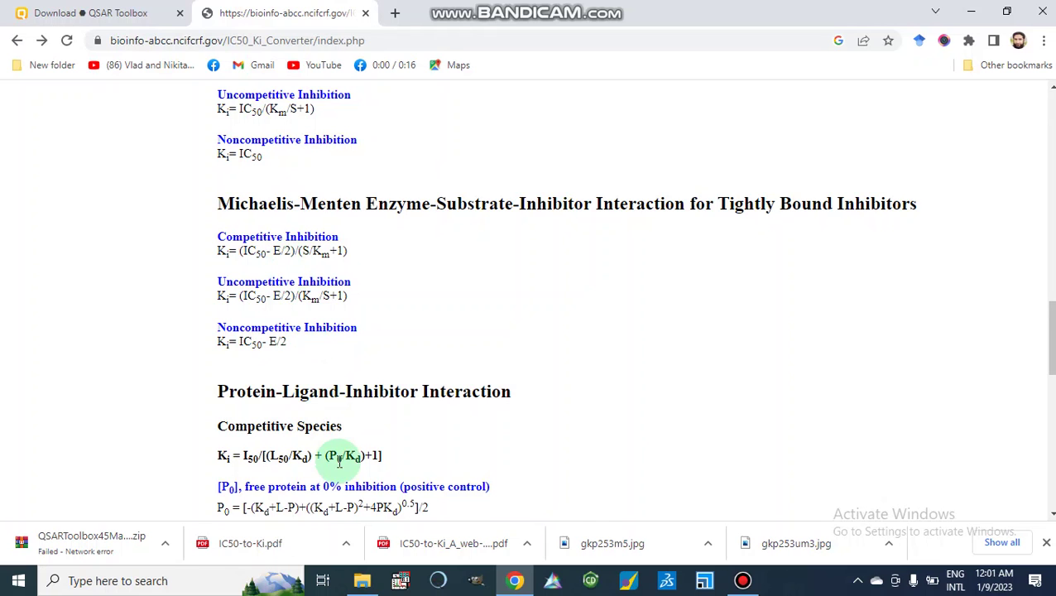
scroll(338, 472, down, 1)
scroll(337, 484, up, 3)
scroll(337, 484, down, 2)
scroll(337, 484, up, 4)
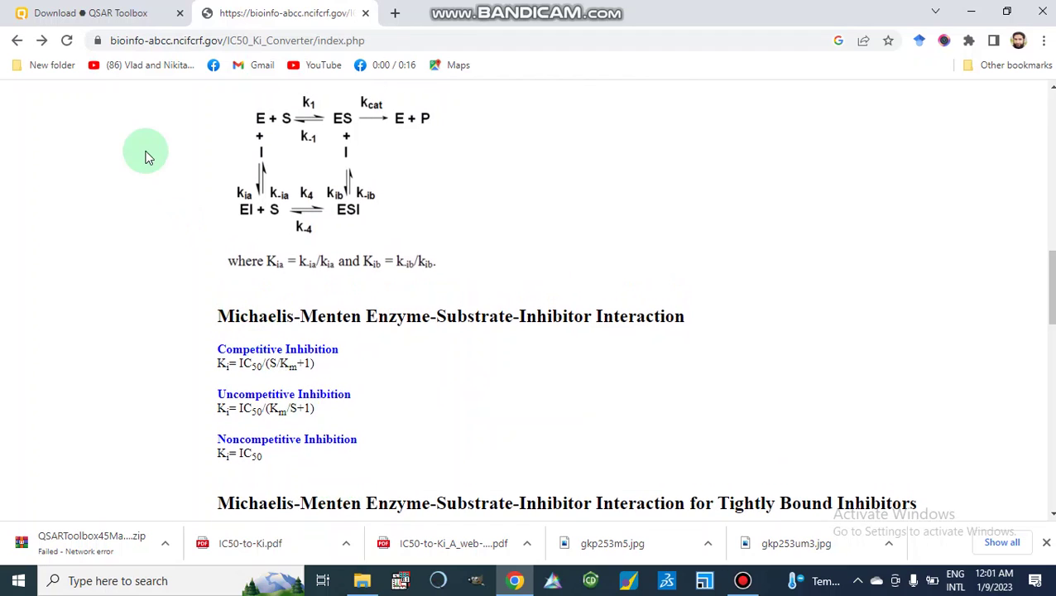
Step: Leave the equations and switch the converter to the Protein-Ligand-Inhibitor System
click(17, 43)
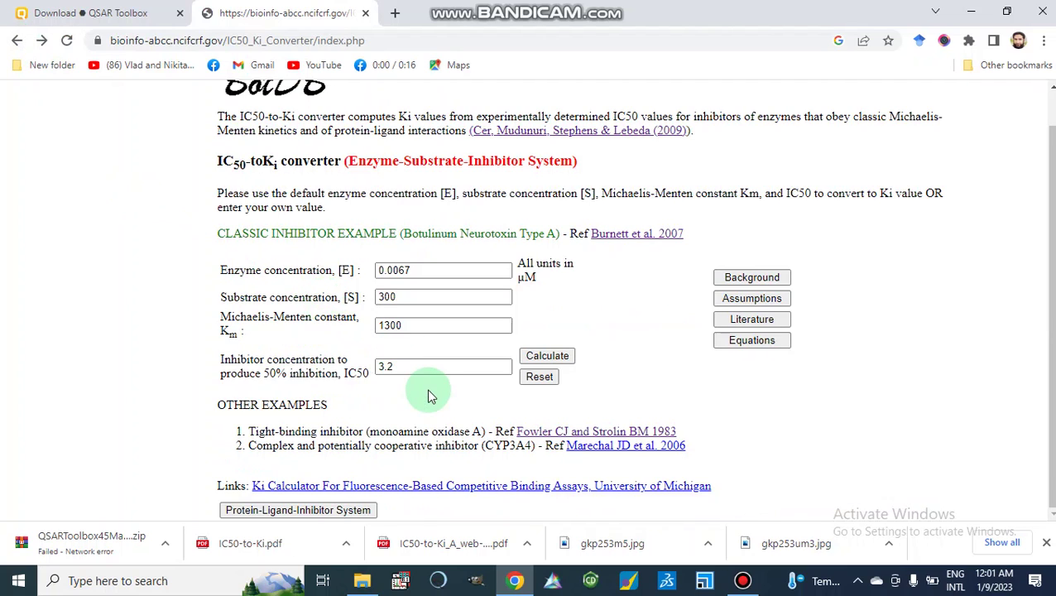
click(270, 512)
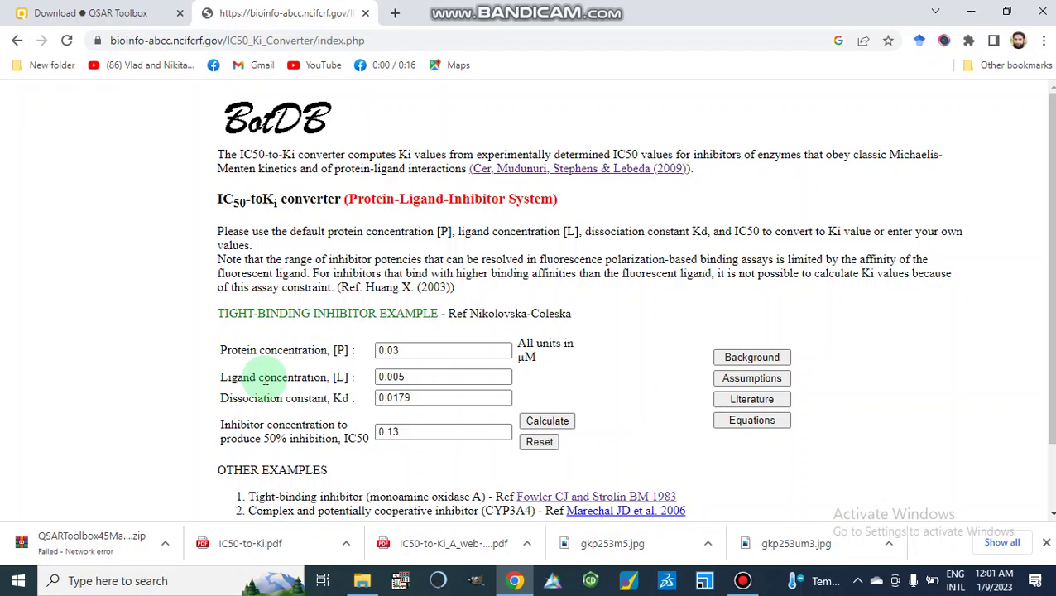
click(404, 379)
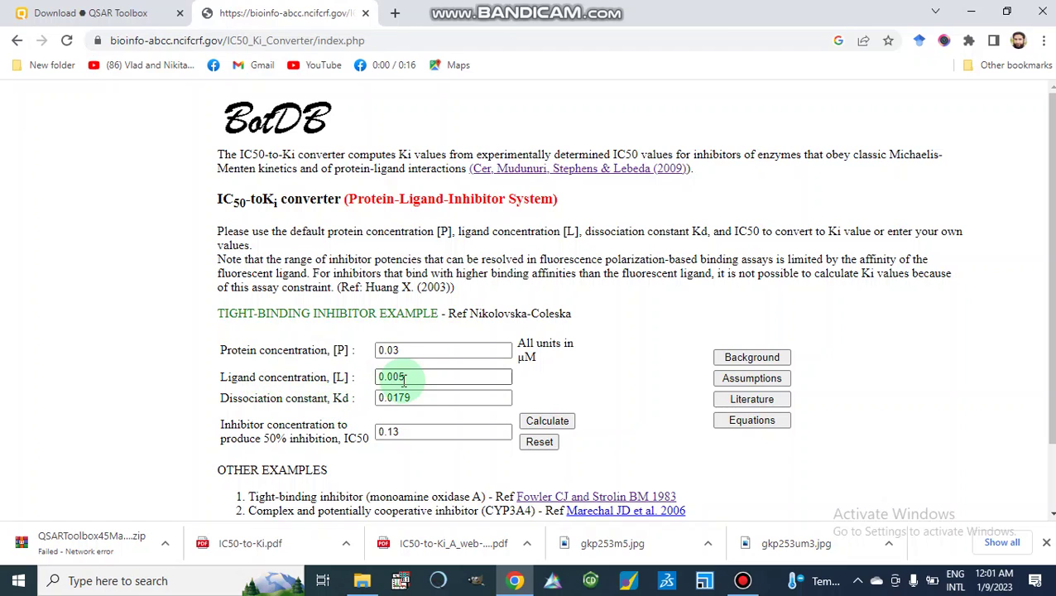
click(431, 349)
click(315, 354)
click(390, 383)
click(425, 348)
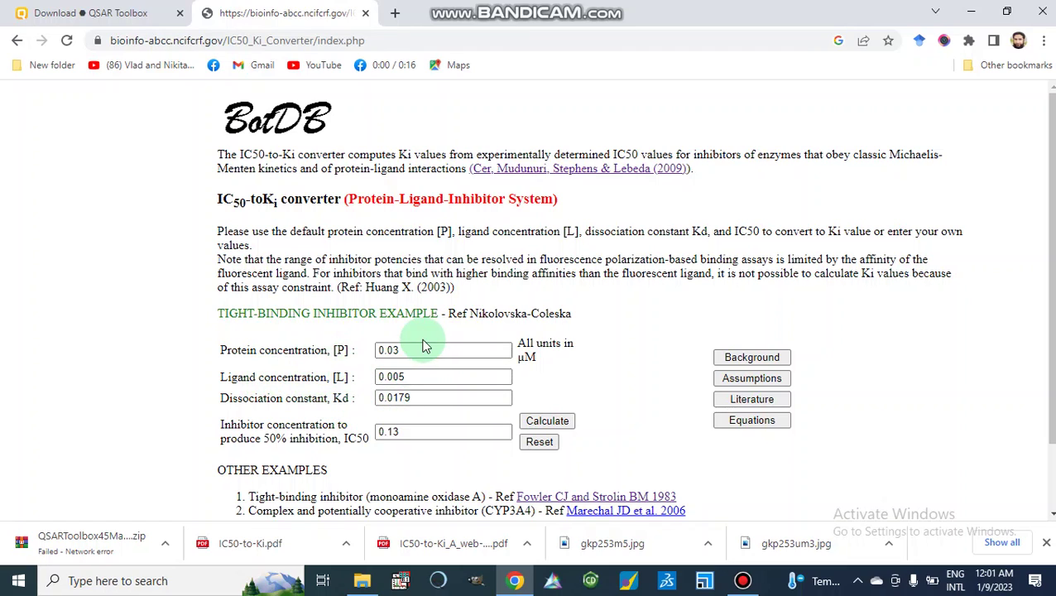
Step: Set the protein concentration [P] to 0.05 µM and the ligand concentration [L] to 0.02 µM
click(407, 350)
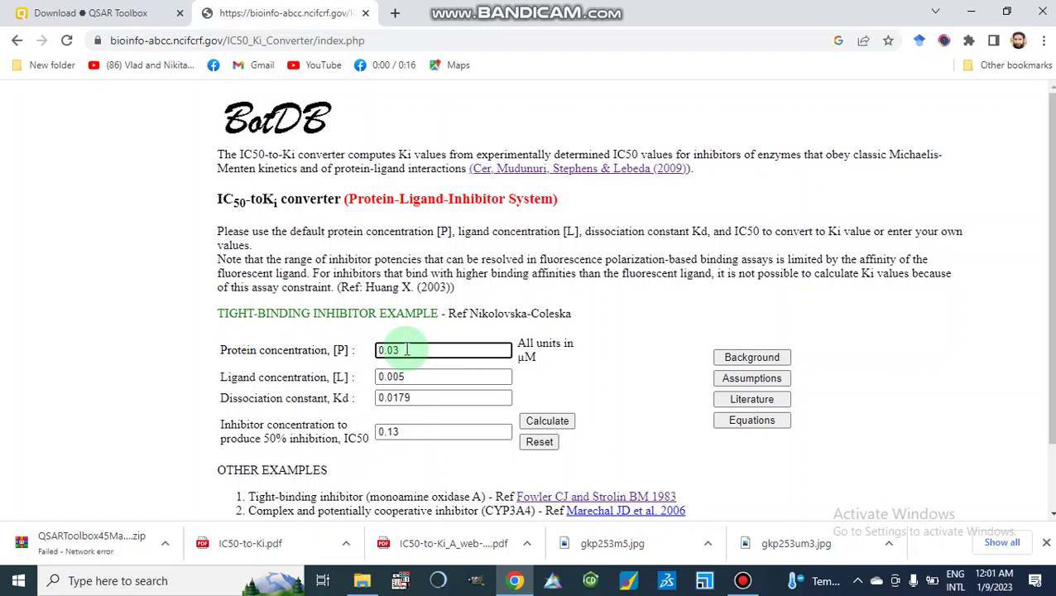
key(BackSpace)
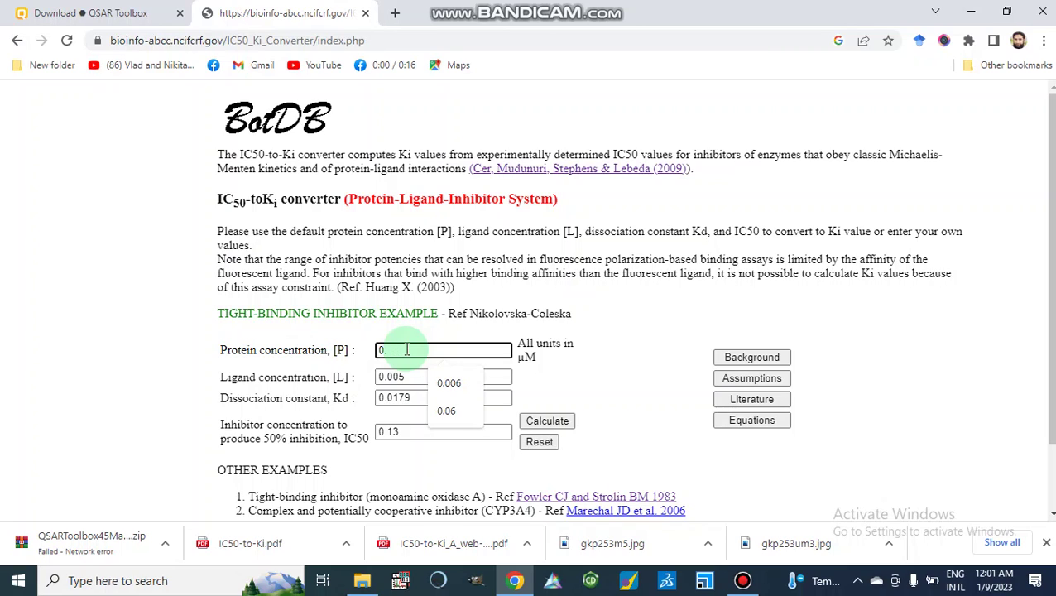
text(05)
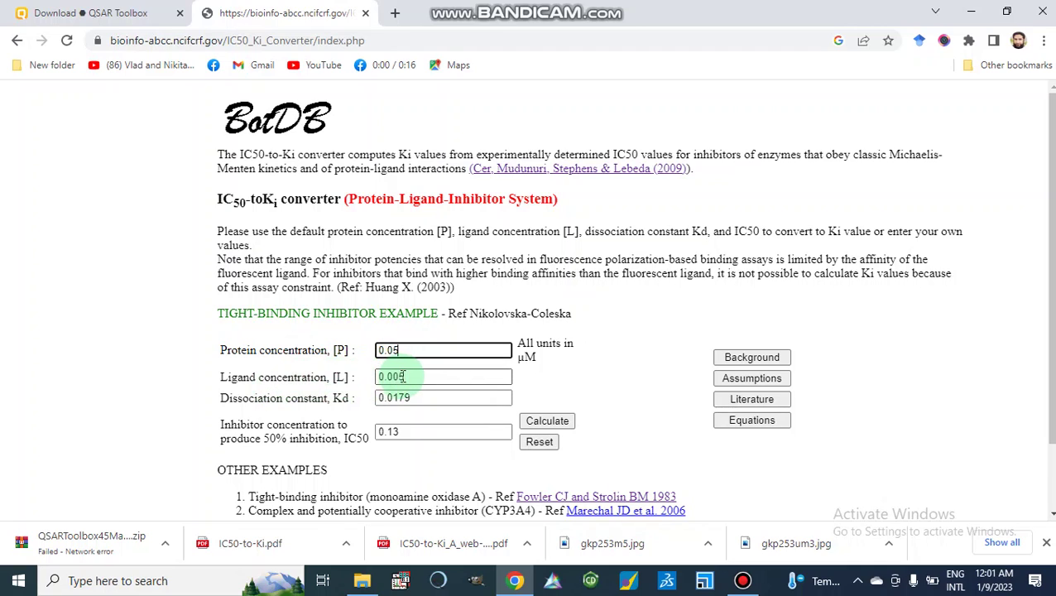
click(407, 377)
key(BackSpace)
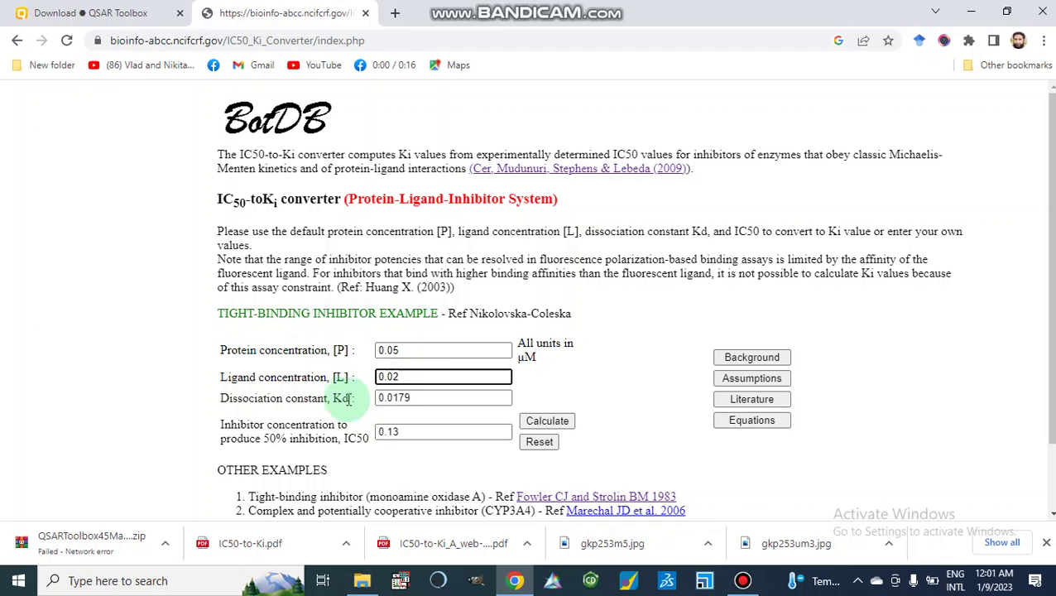
Step: Set the dissociation constant Kd to 0.018 µM for the protein-ligand-inhibitor conversion
click(420, 397)
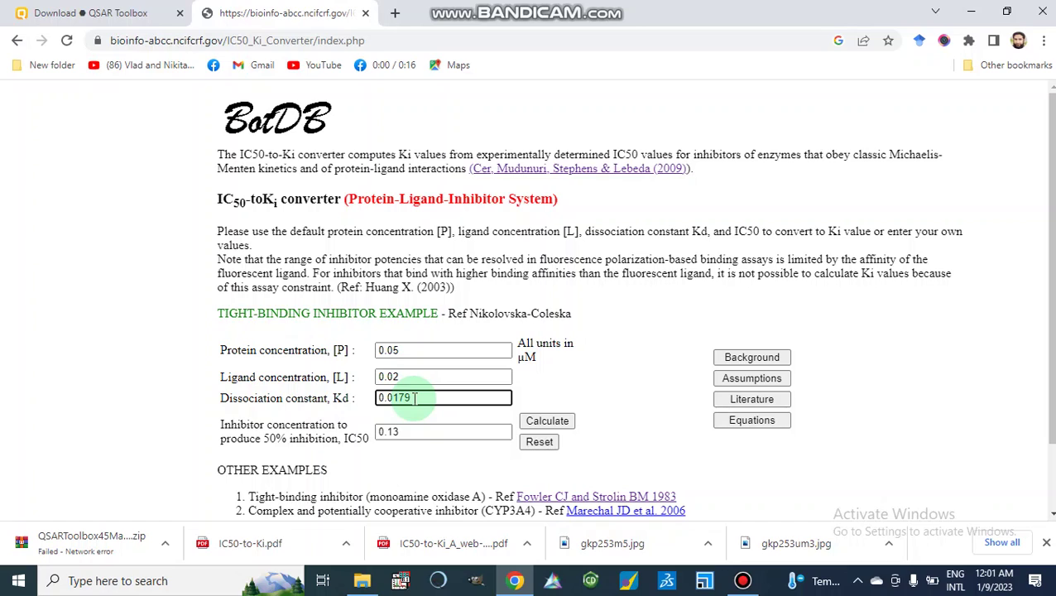
key(BackSpace)
text(8)
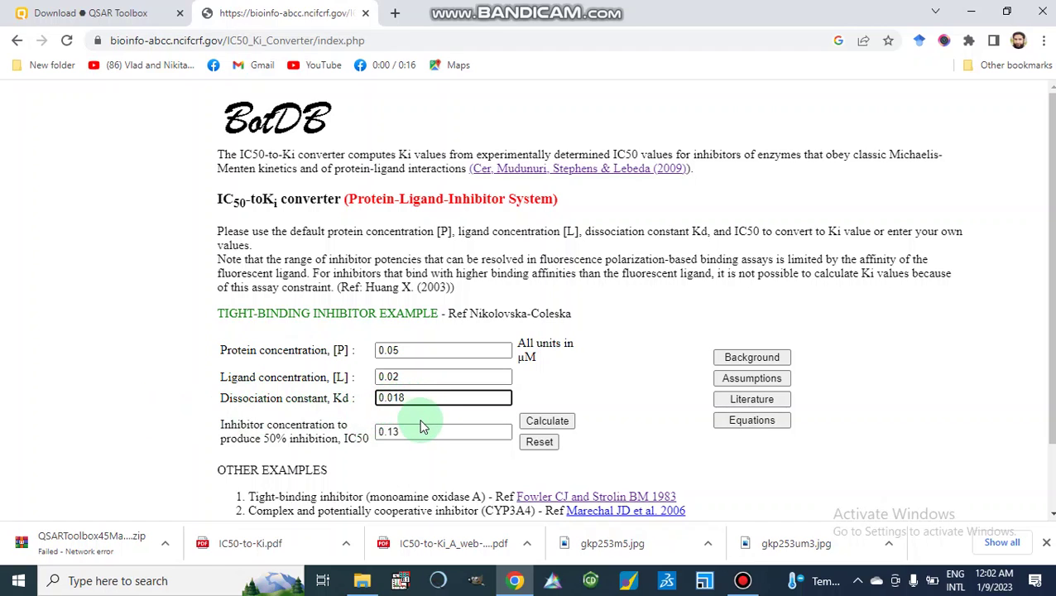
Step: Set the IC50 to 0.16 µM and calculate the Ki values for the protein-ligand-inhibitor system
click(407, 438)
key(BackSpace)
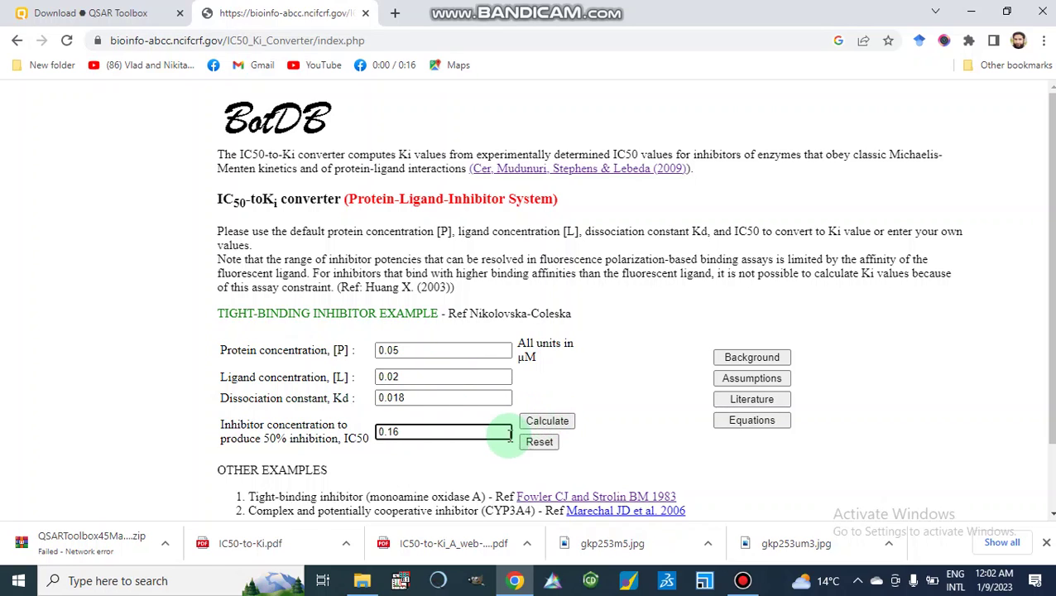
click(548, 421)
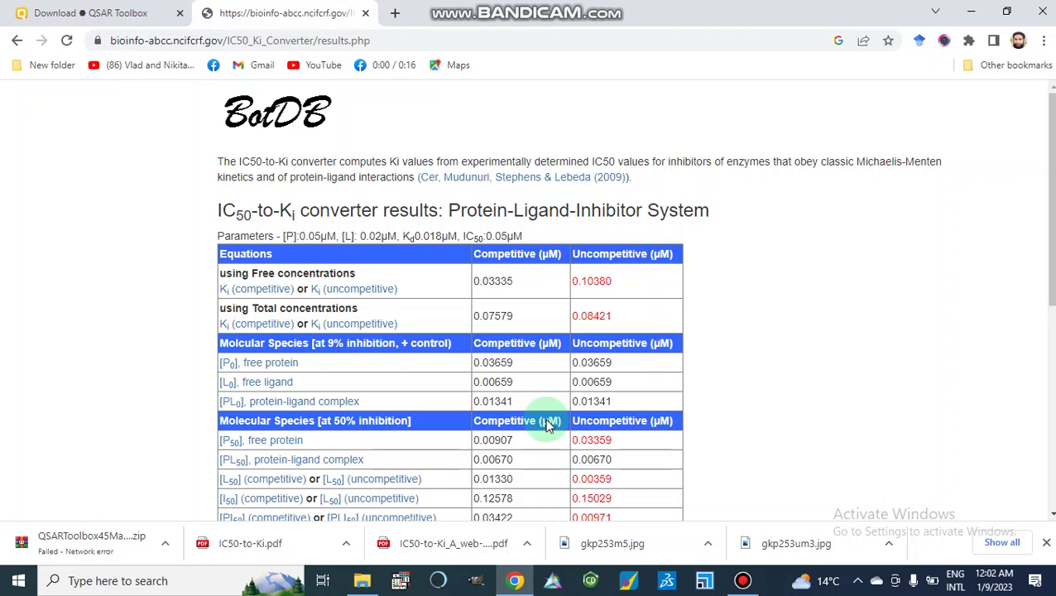
Step: Examine the competitive and uncompetitive Ki values, the molecular species concentrations and the Comparison of Ki Values chart
scroll(547, 421, down, 2)
scroll(497, 397, up, 1)
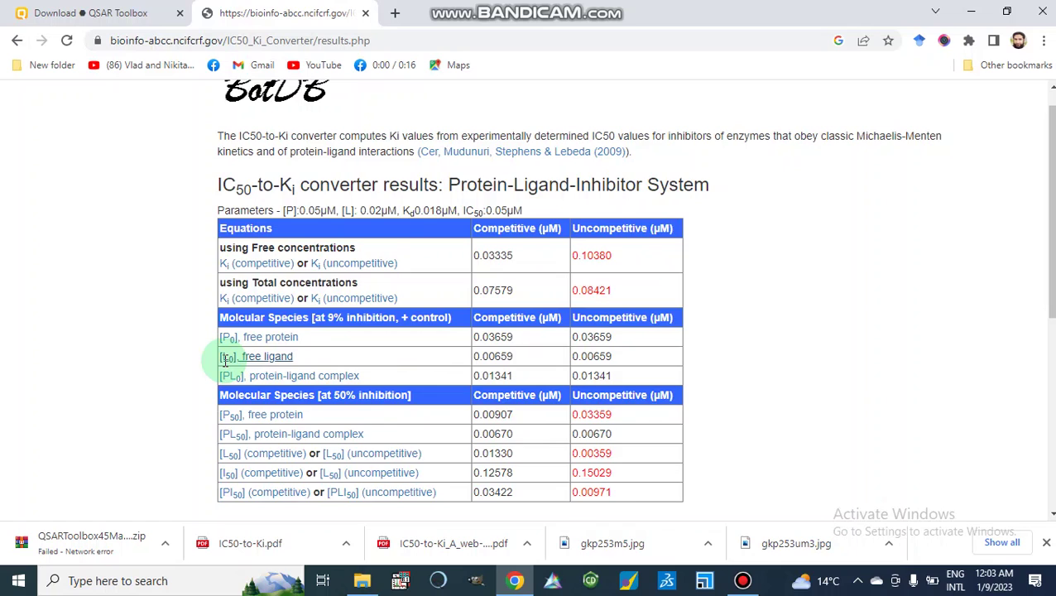
scroll(224, 361, down, 2)
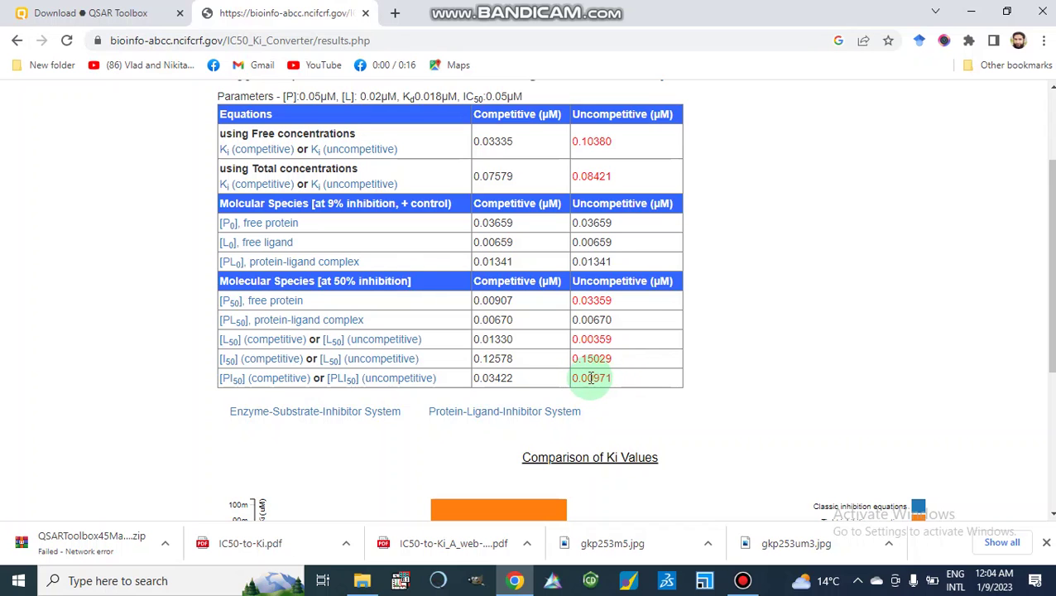
scroll(591, 377, down, 3)
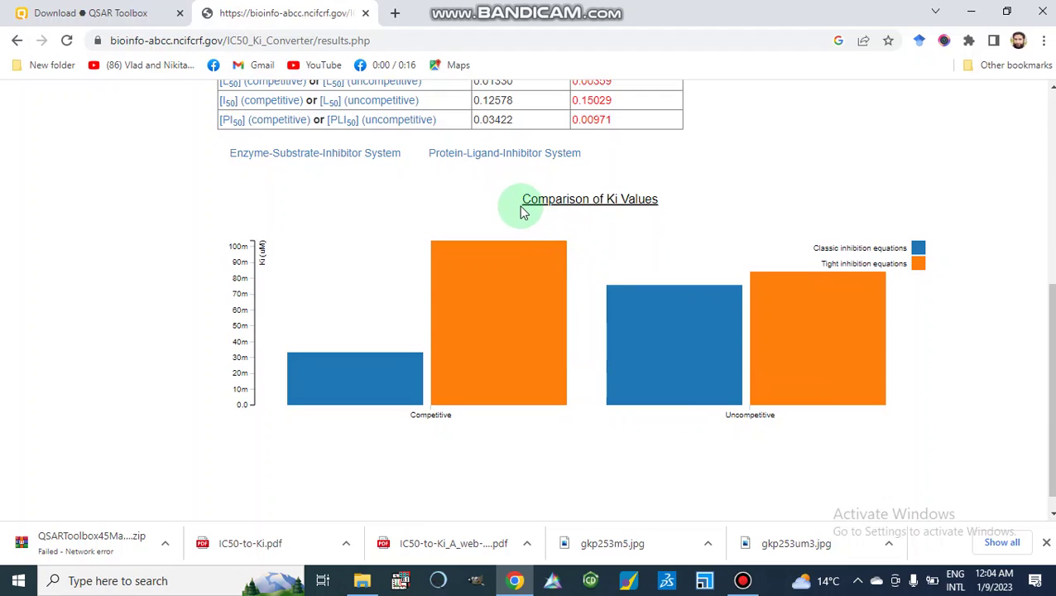
scroll(654, 222, down, 1)
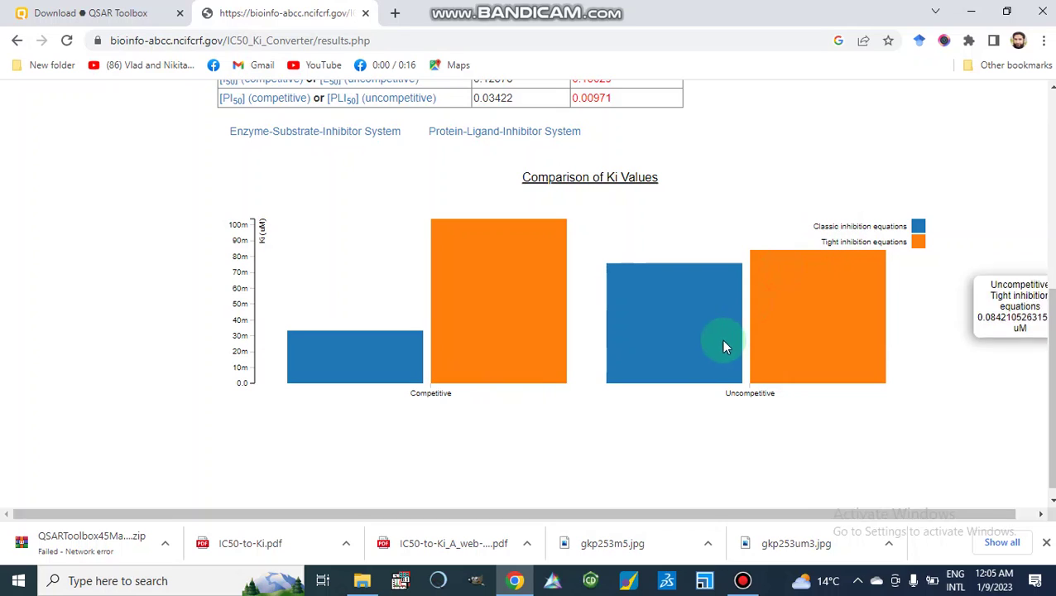
mouse_move(704, 354)
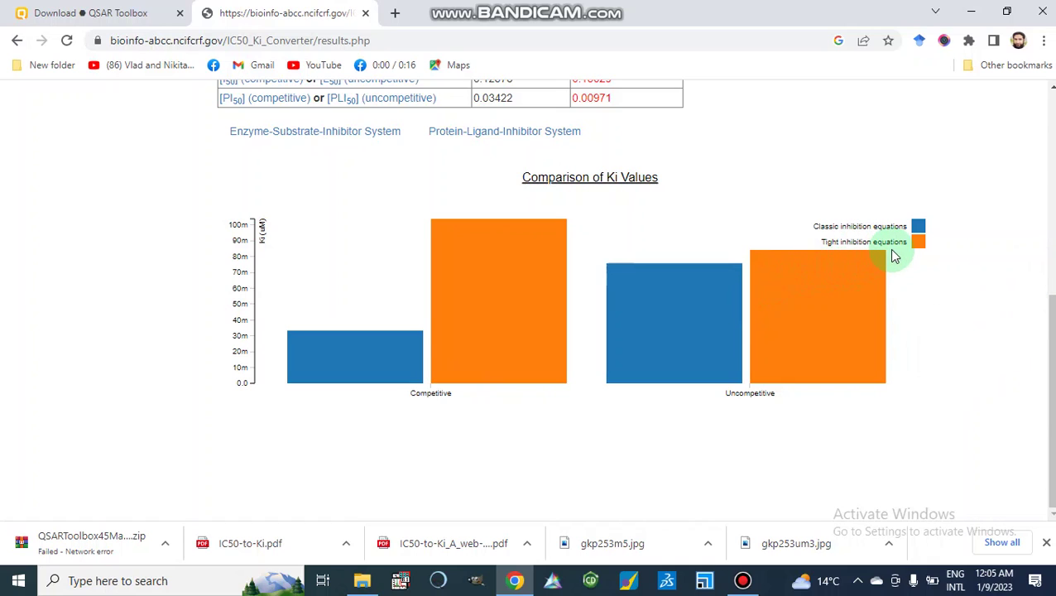
mouse_move(791, 311)
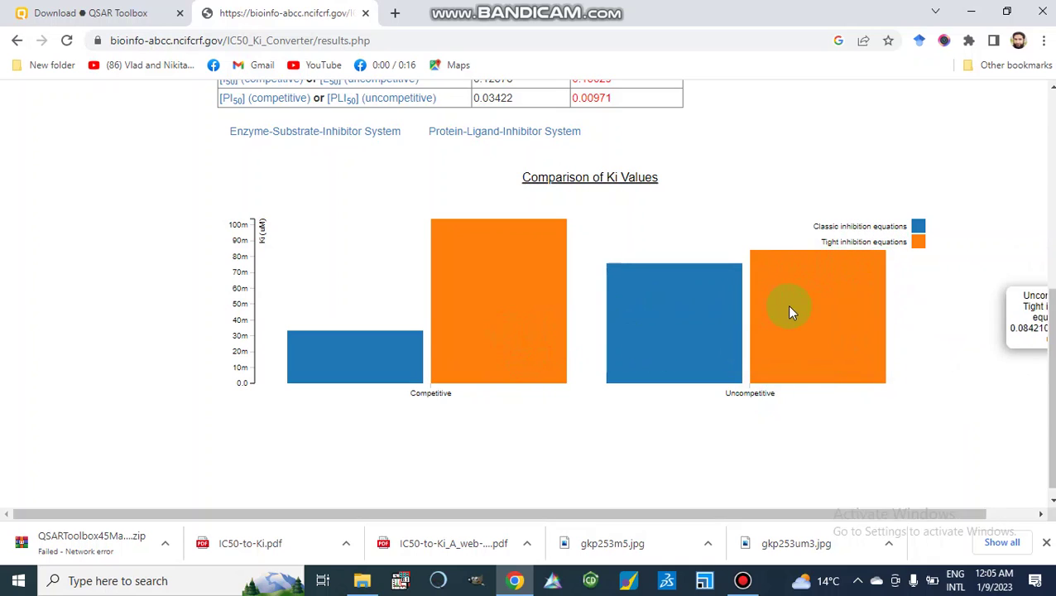
scroll(786, 305, up, 1)
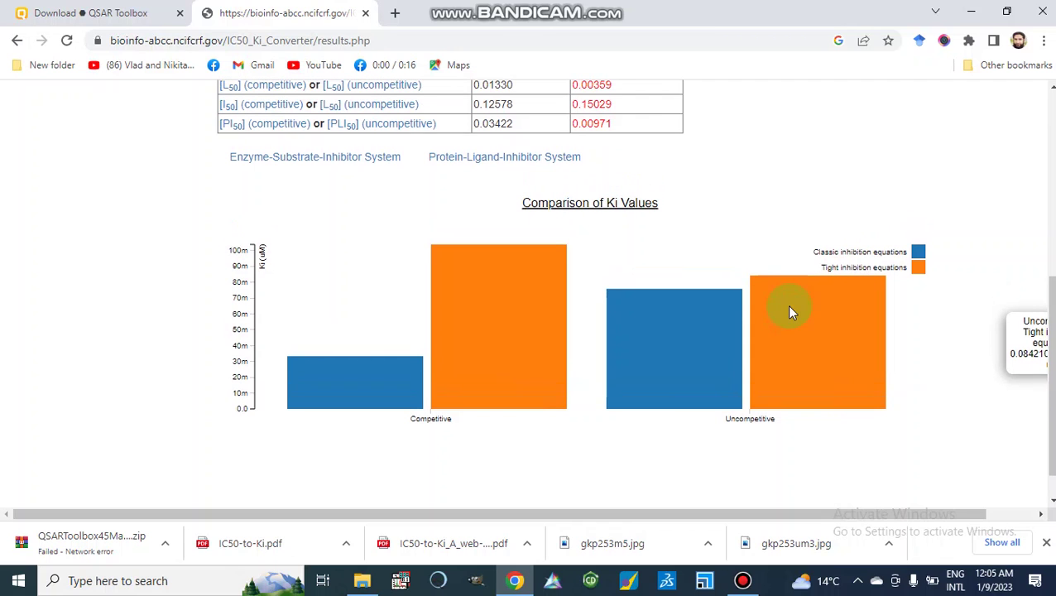
scroll(850, 351, up, 5)
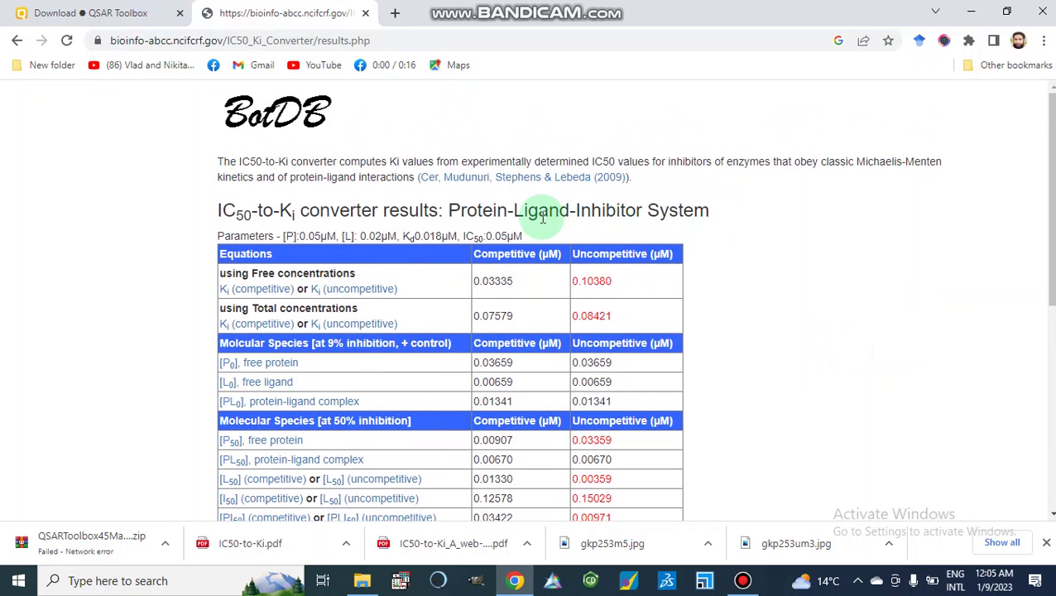
Step: Return to the converter form, switch to the Enzyme-Substrate-Inhibitor System and calculate Ki with its default values
click(16, 43)
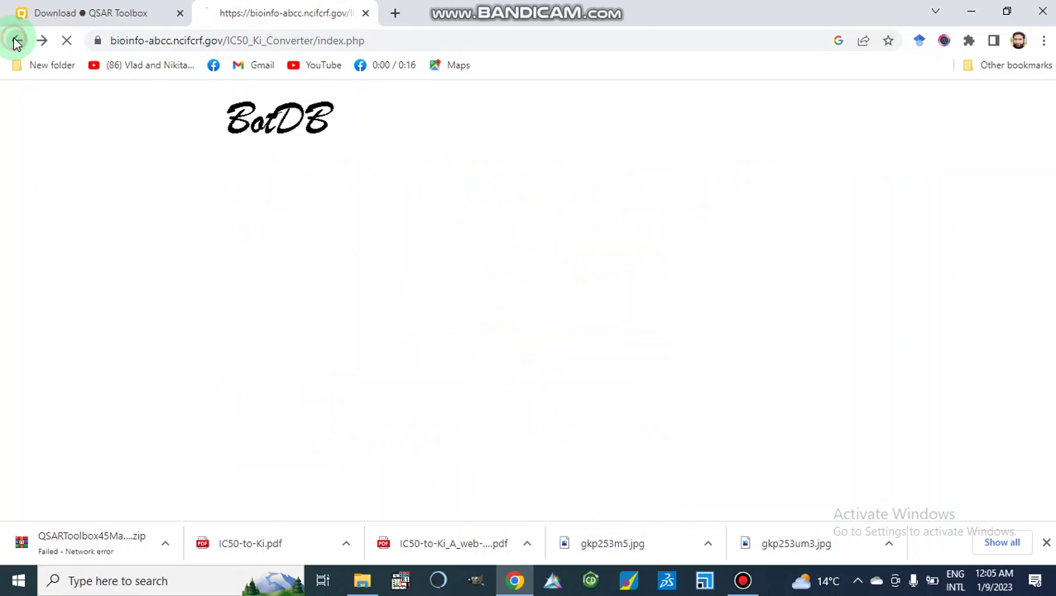
scroll(343, 292, down, 1)
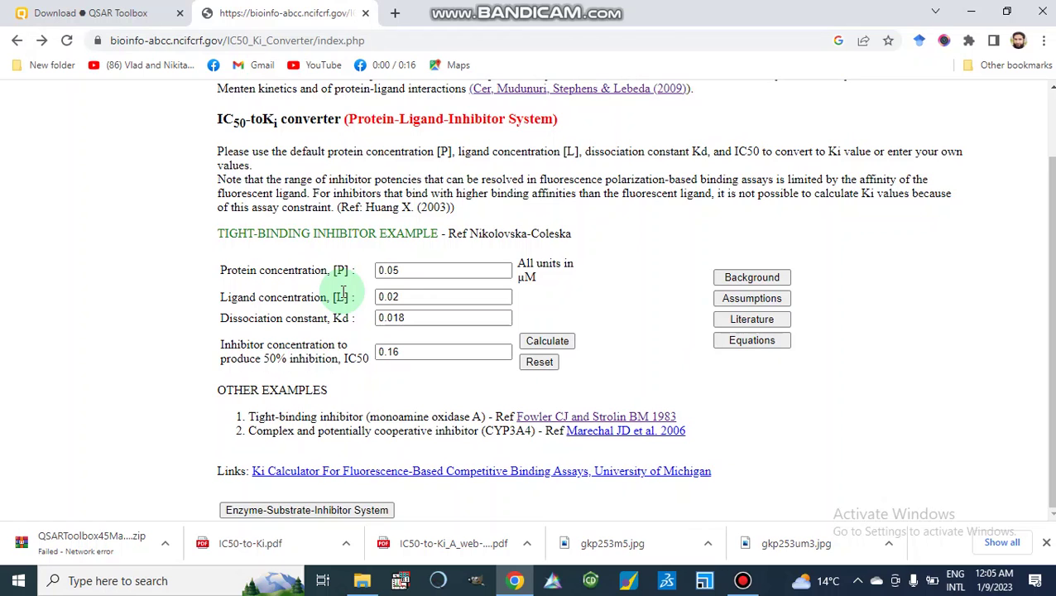
click(312, 512)
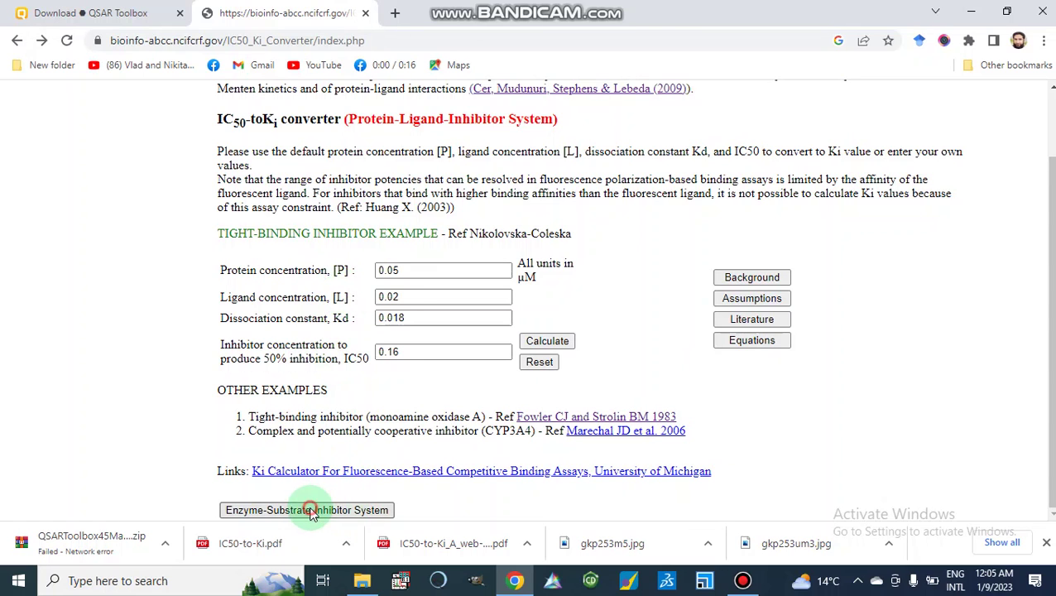
scroll(540, 418, down, 1)
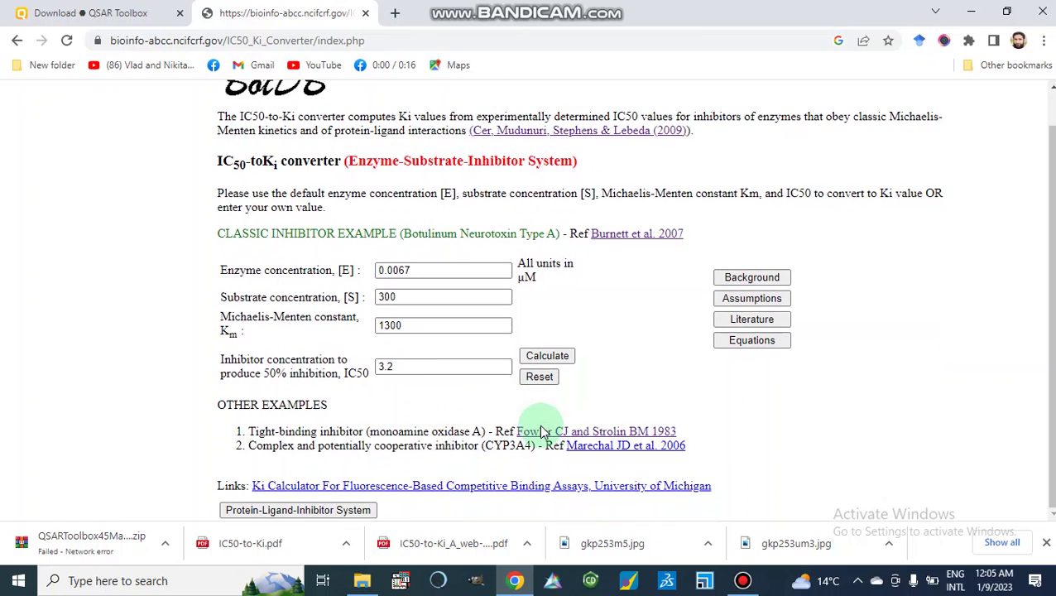
click(549, 356)
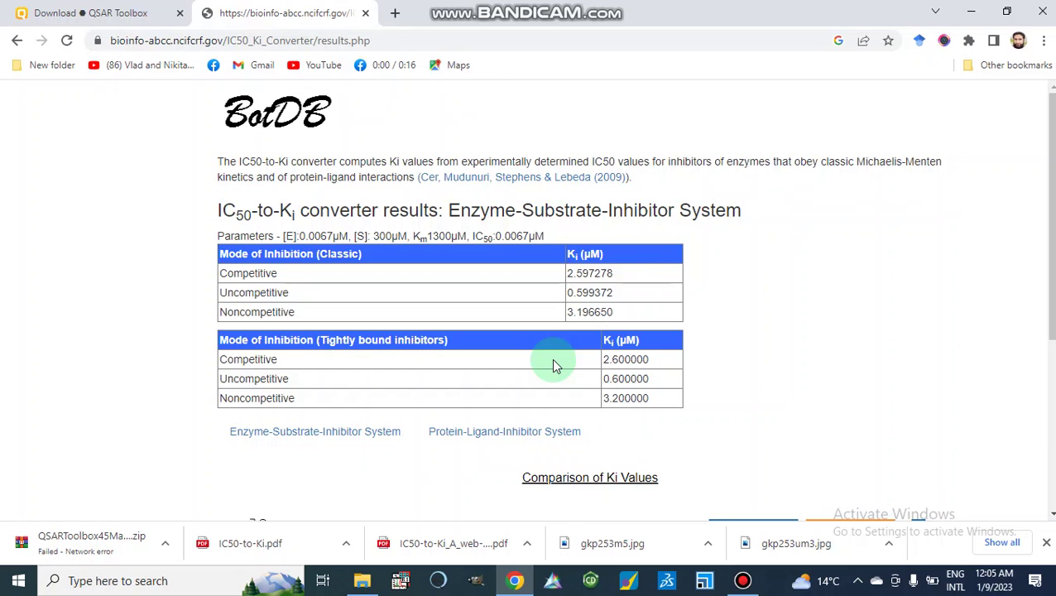
Step: Examine the classic and tightly bound Ki tables and their comparison chart for the enzyme-substrate-inhibitor system
scroll(555, 367, down, 3)
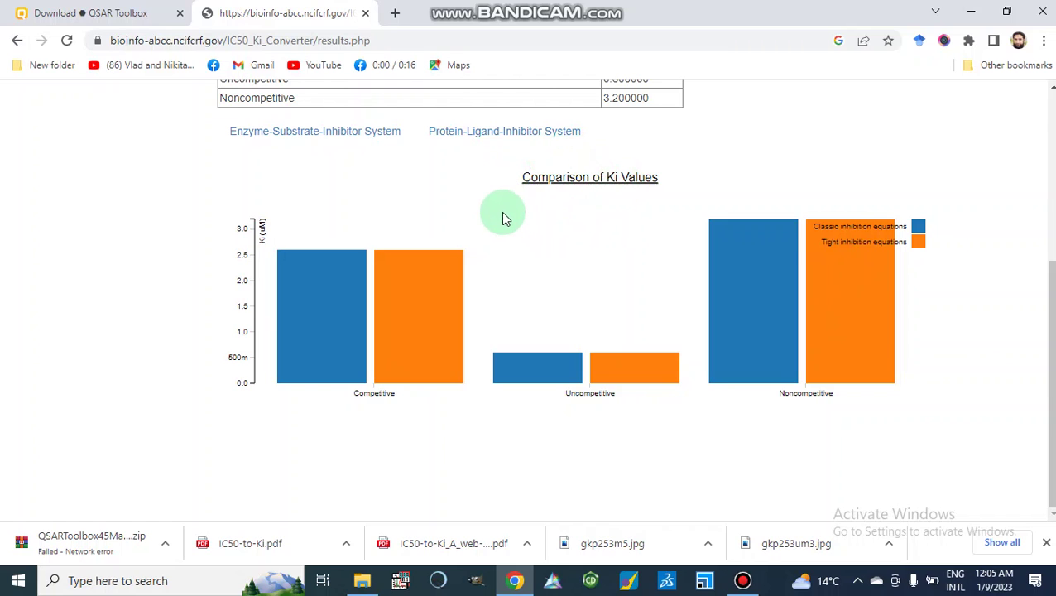
scroll(507, 218, up, 1)
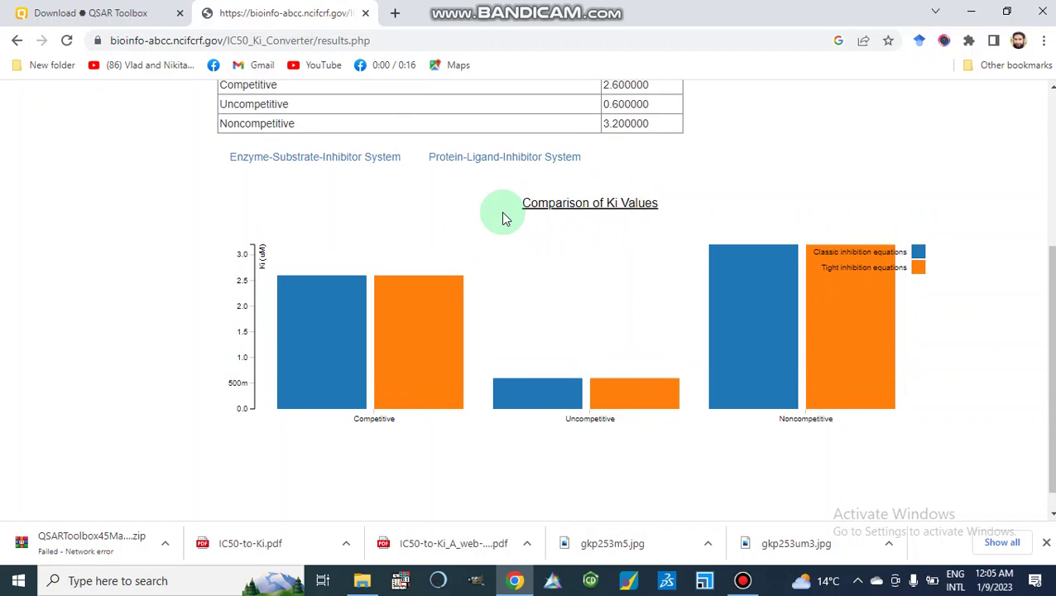
scroll(506, 218, up, 2)
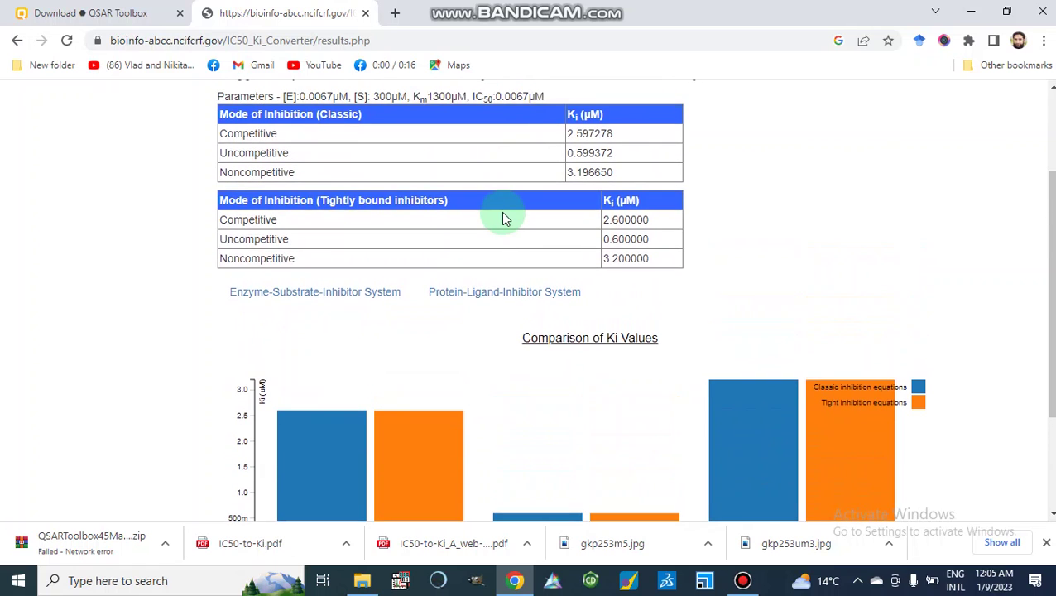
scroll(506, 218, up, 2)
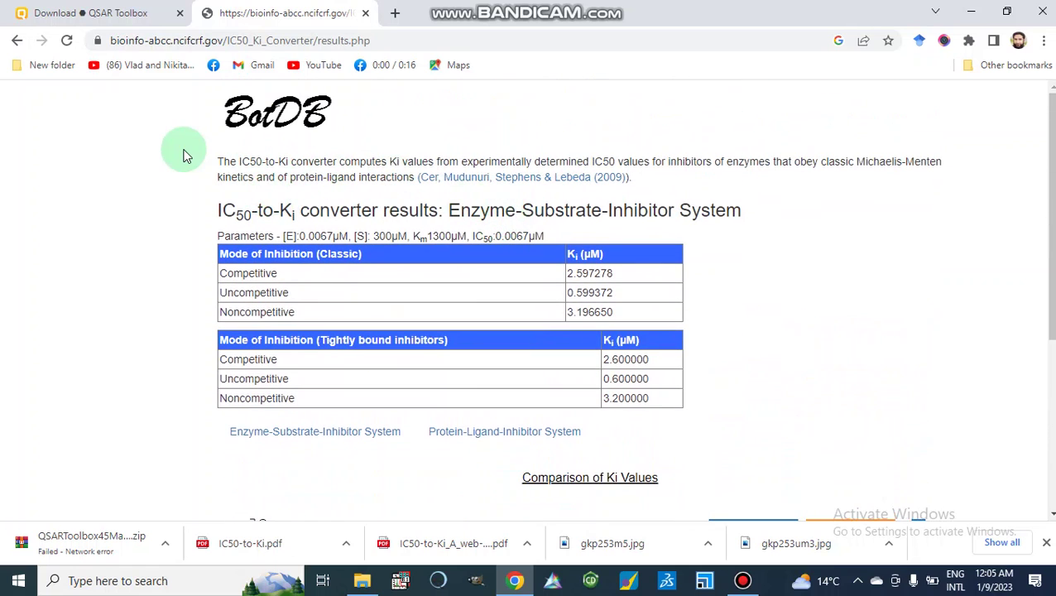
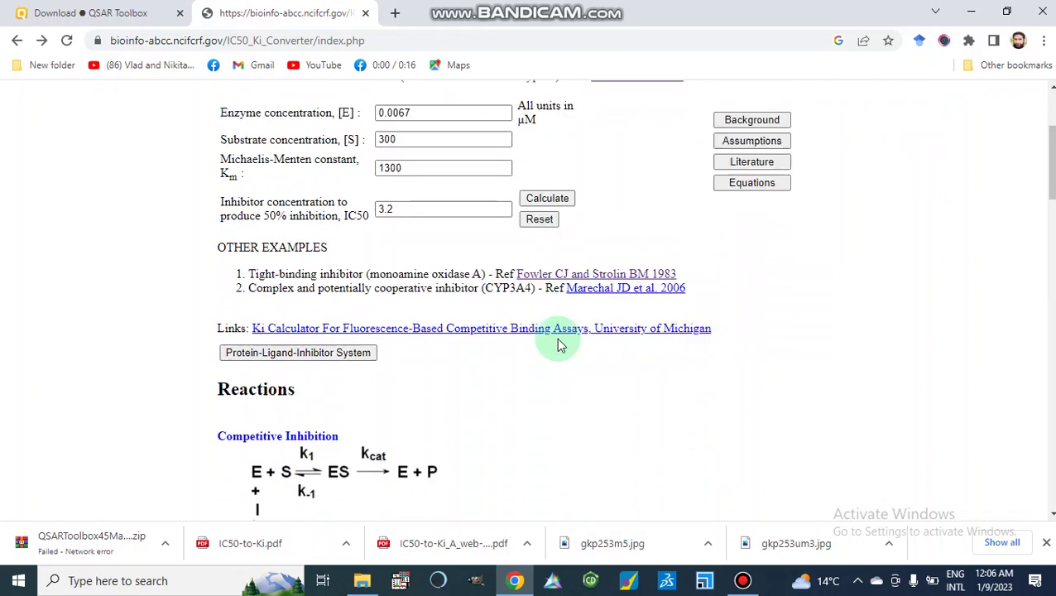
Step: Show the literature references below the Enzyme-Substrate-Inhibitor form, look through them, and open the background information
scroll(739, 120, up, 2)
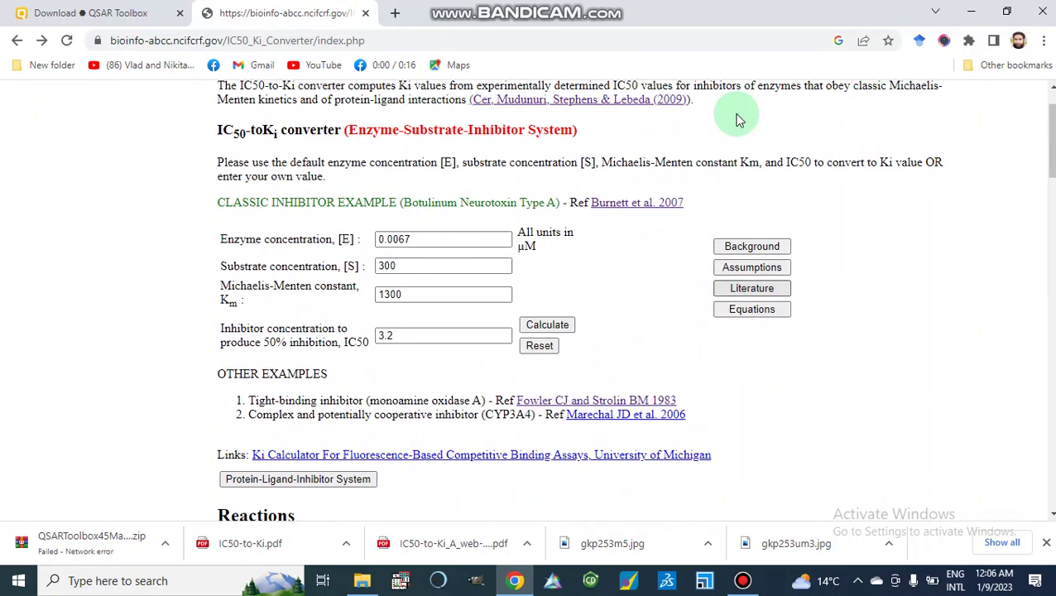
click(735, 292)
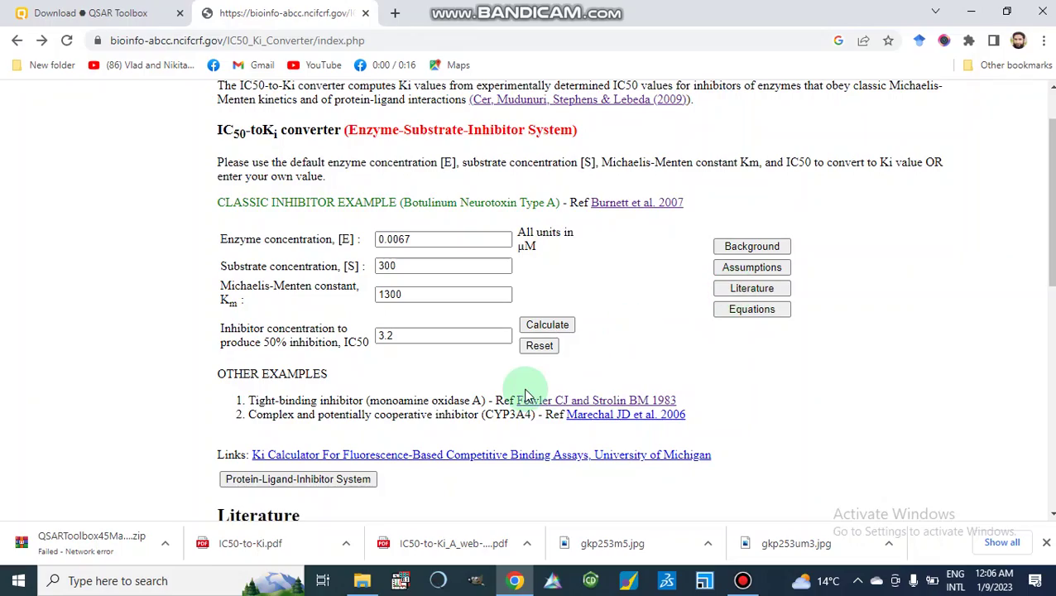
scroll(529, 396, down, 1)
scroll(528, 396, down, 6)
scroll(528, 396, up, 6)
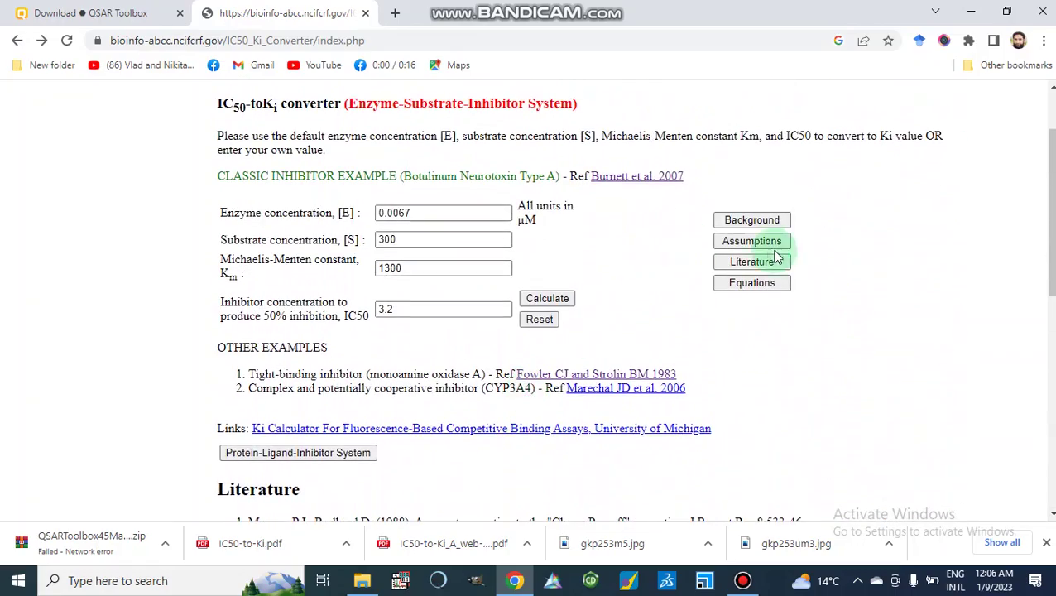
click(739, 223)
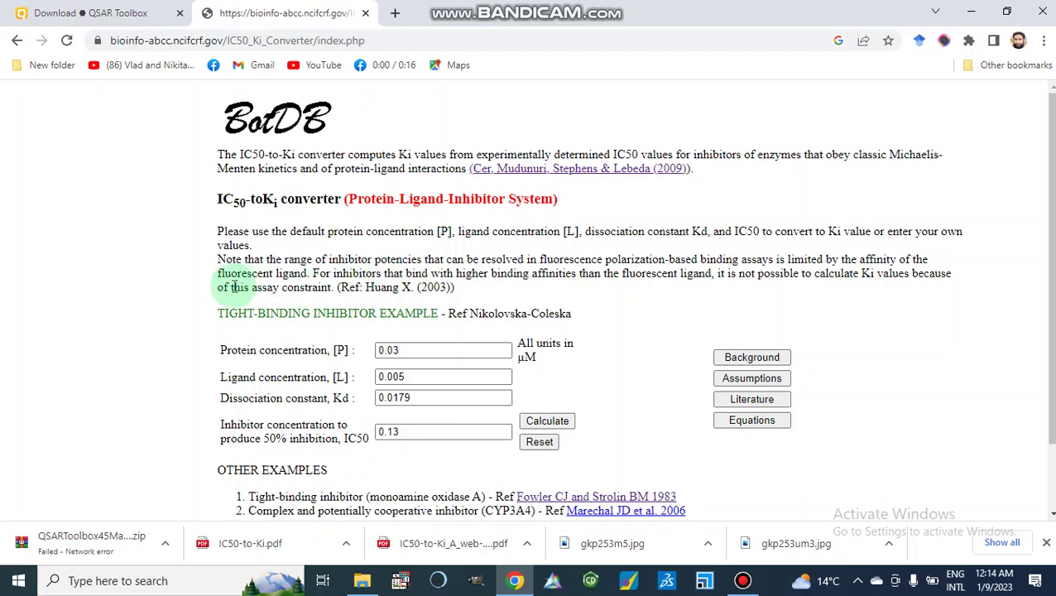
Step: Examine the Protein-Ligand-Inhibitor form's note on how fluorescent ligand affinity limits the resolvable inhibitor potencies
drag(219, 273, 311, 273)
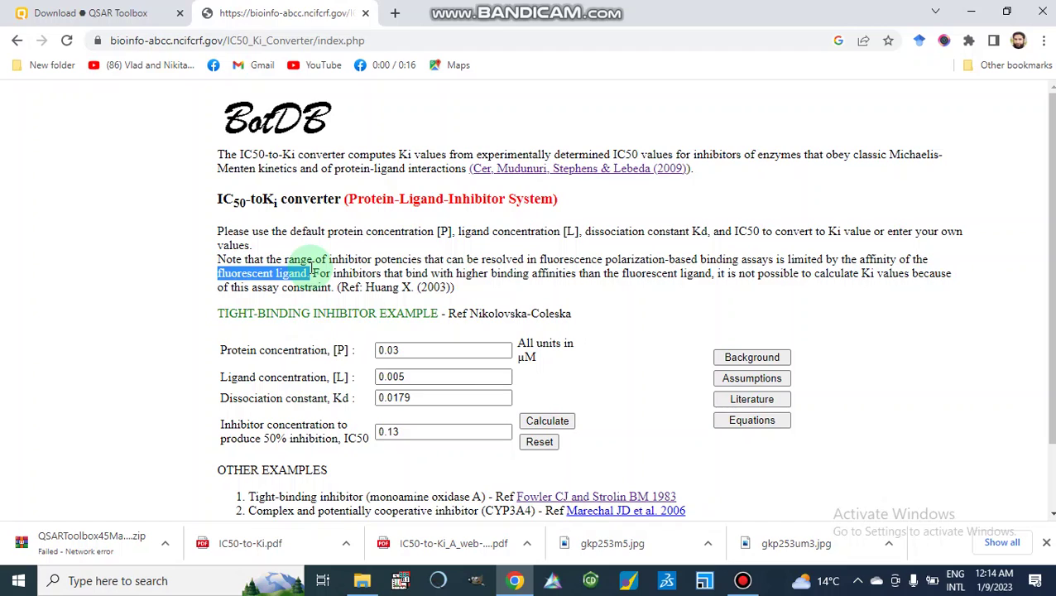
click(501, 300)
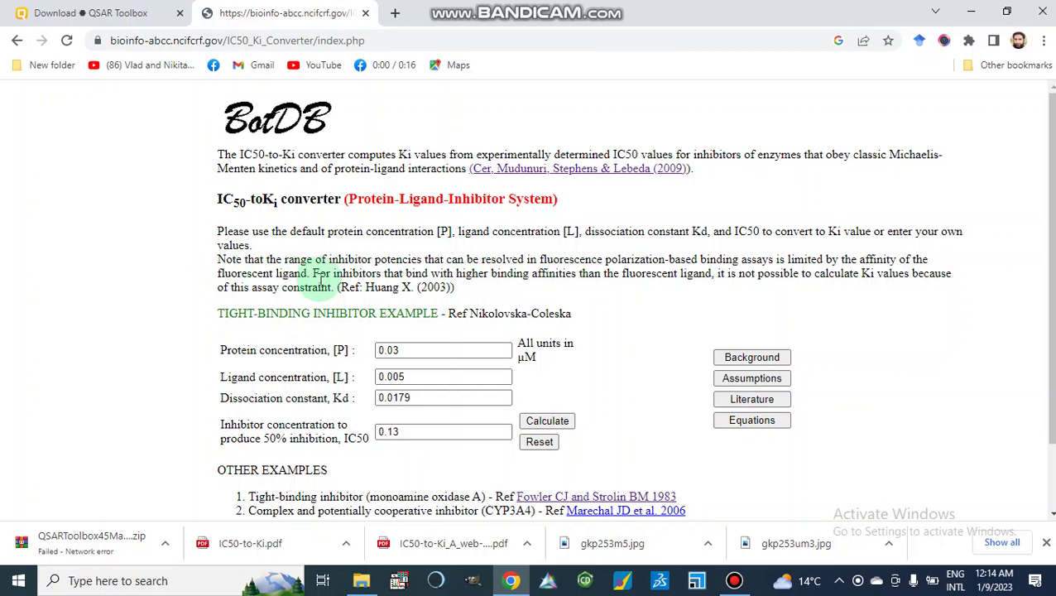
scroll(684, 325, down, 1)
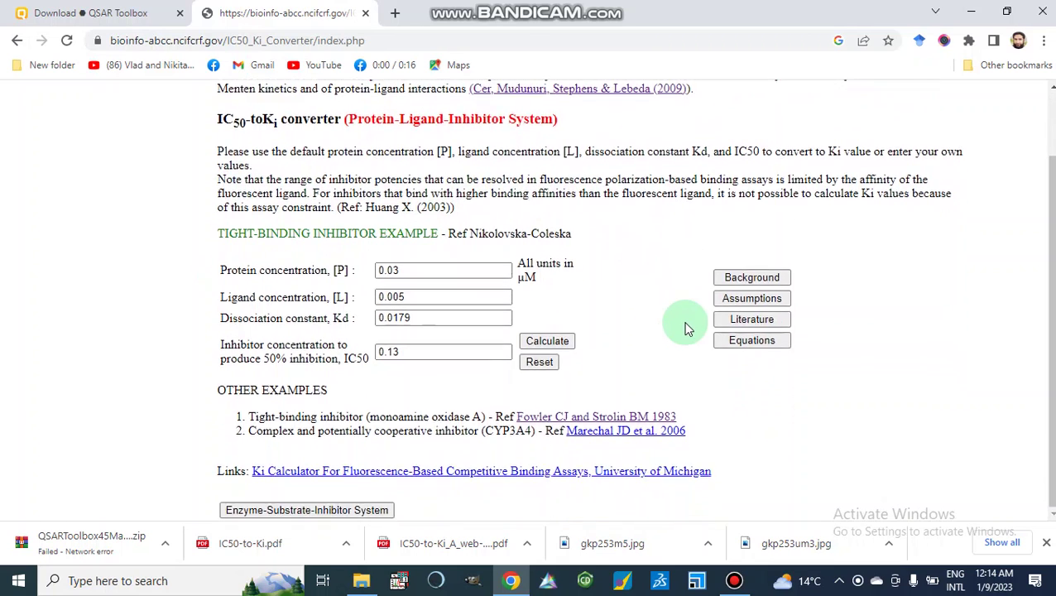
Step: Show the converter's equations and highlight the Protein-Ligand-Inhibitor Interaction heading with its Competitive Species subheading
click(742, 346)
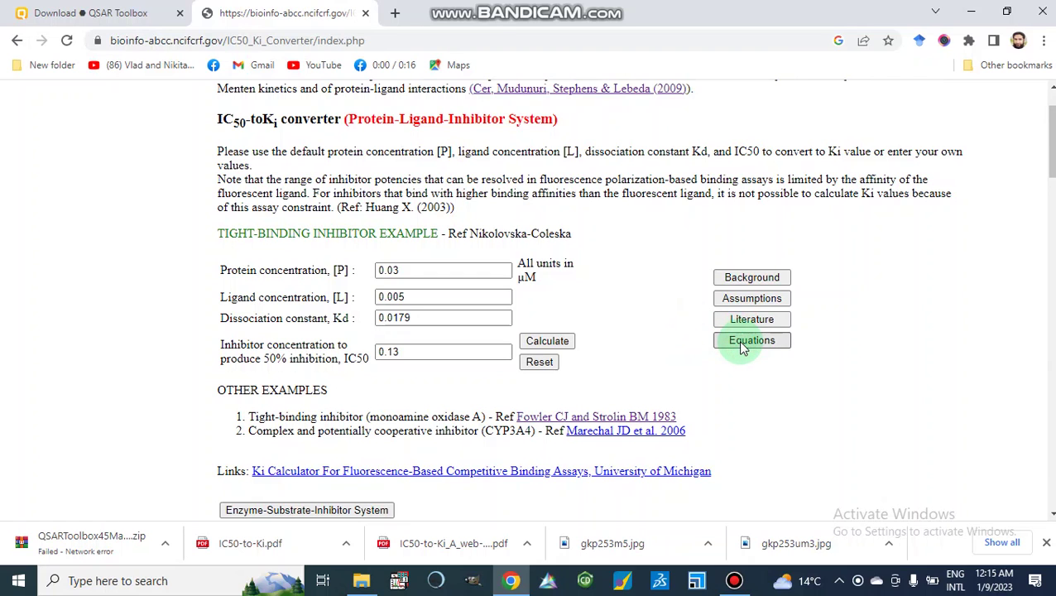
scroll(557, 385, down, 6)
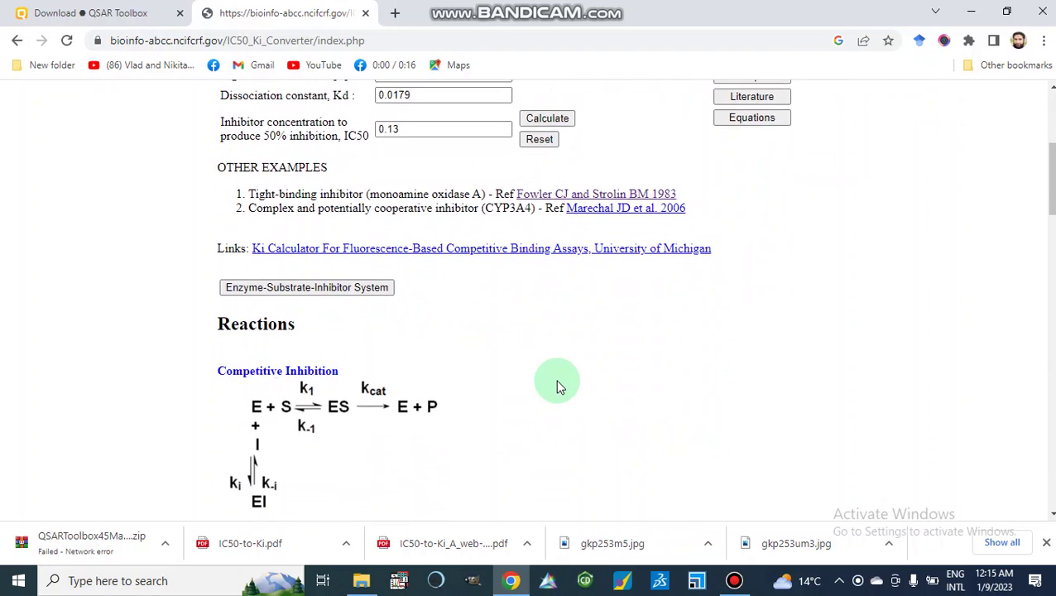
scroll(558, 387, down, 7)
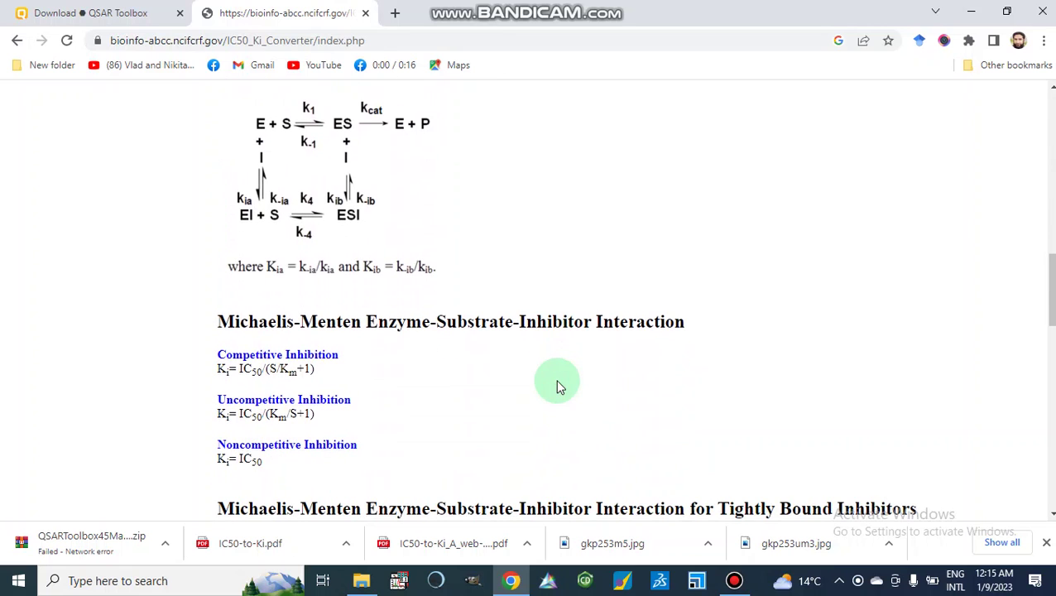
scroll(557, 387, down, 2)
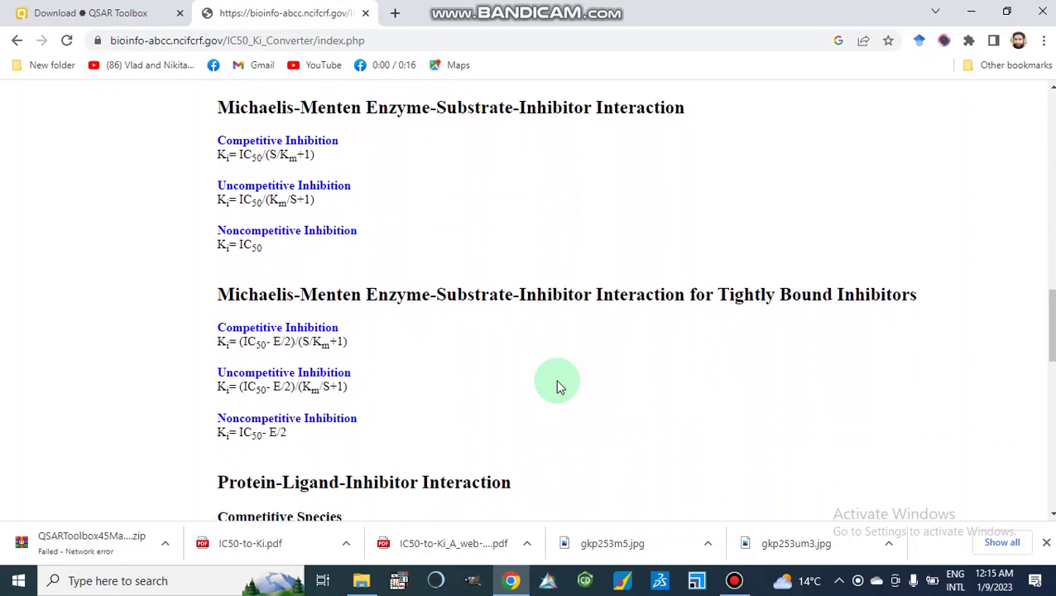
scroll(557, 387, down, 3)
scroll(557, 387, down, 2)
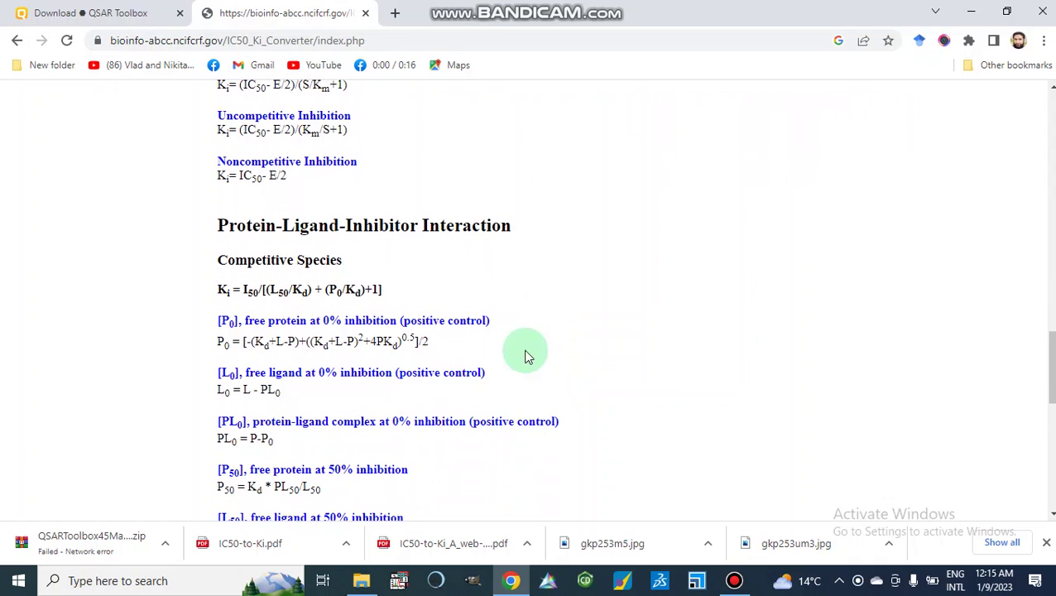
drag(220, 224, 455, 240)
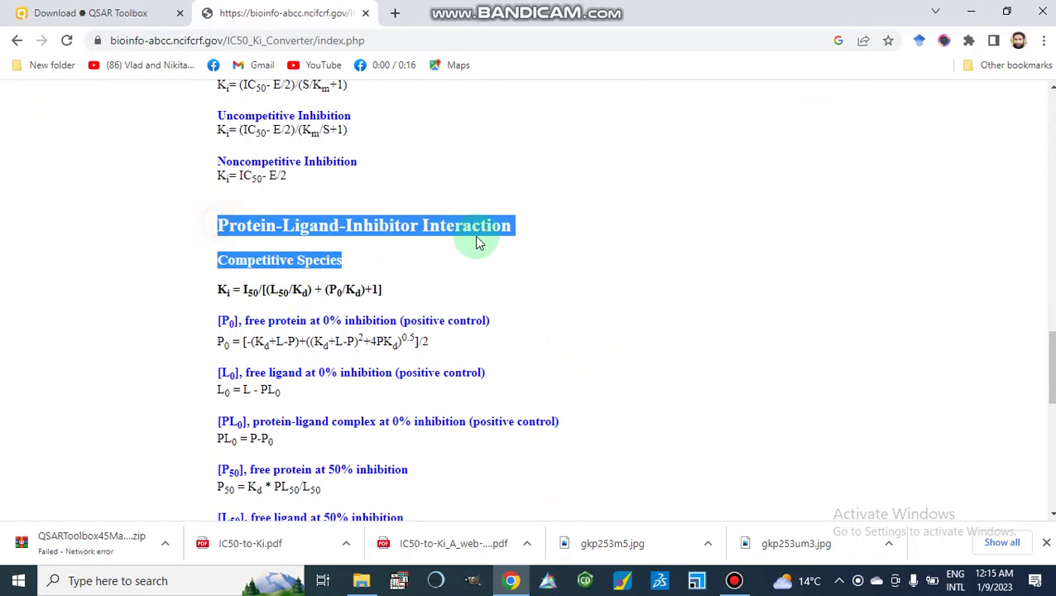
Step: Examine the competitive species' Ki equation and its equations for free protein, free ligand and protein-ligand complex at 0% inhibition
click(519, 226)
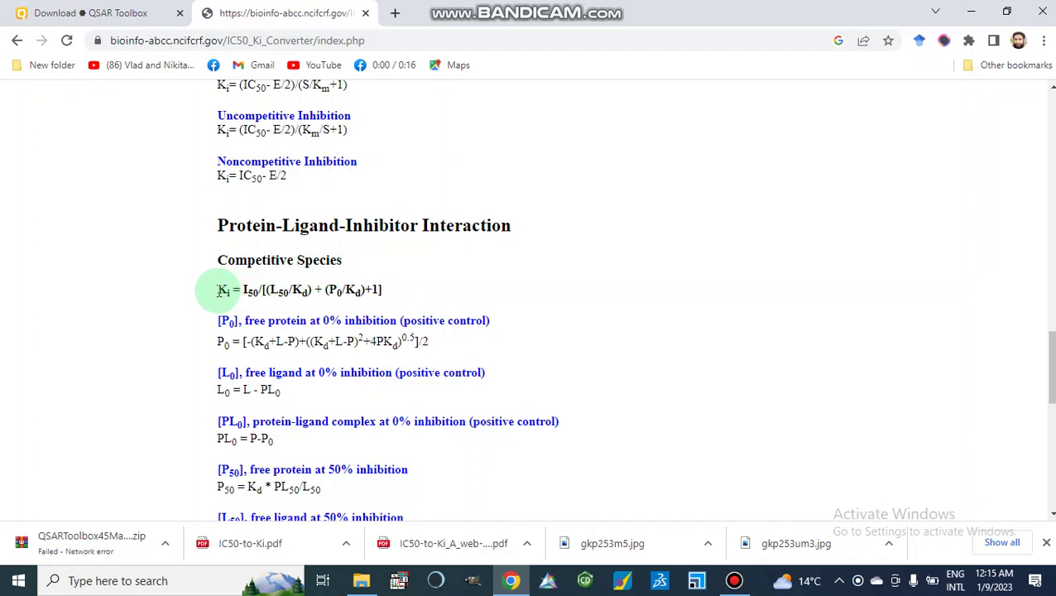
drag(217, 289, 398, 298)
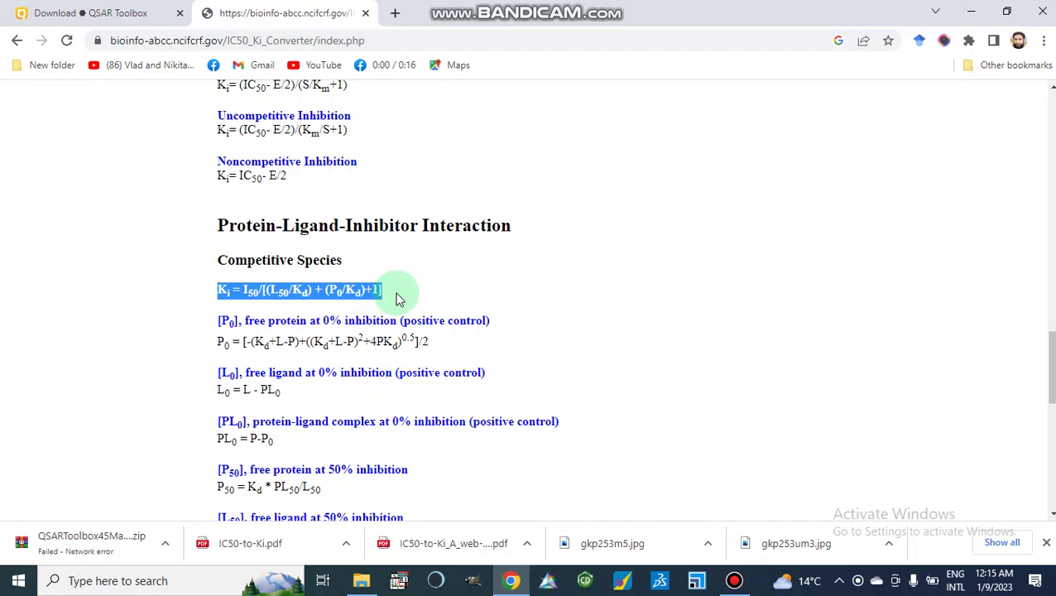
click(253, 291)
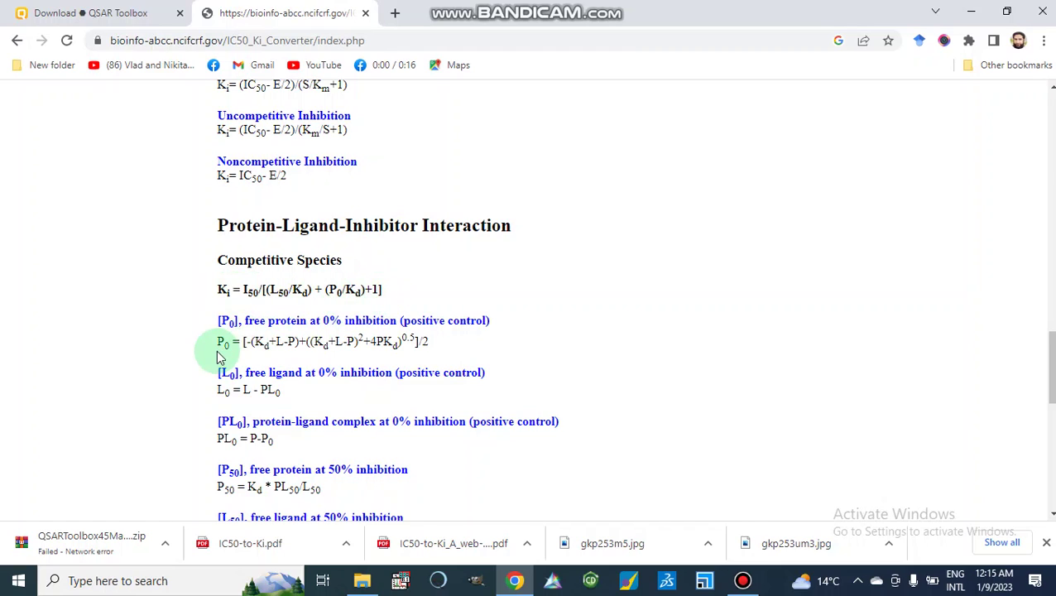
scroll(226, 317, down, 1)
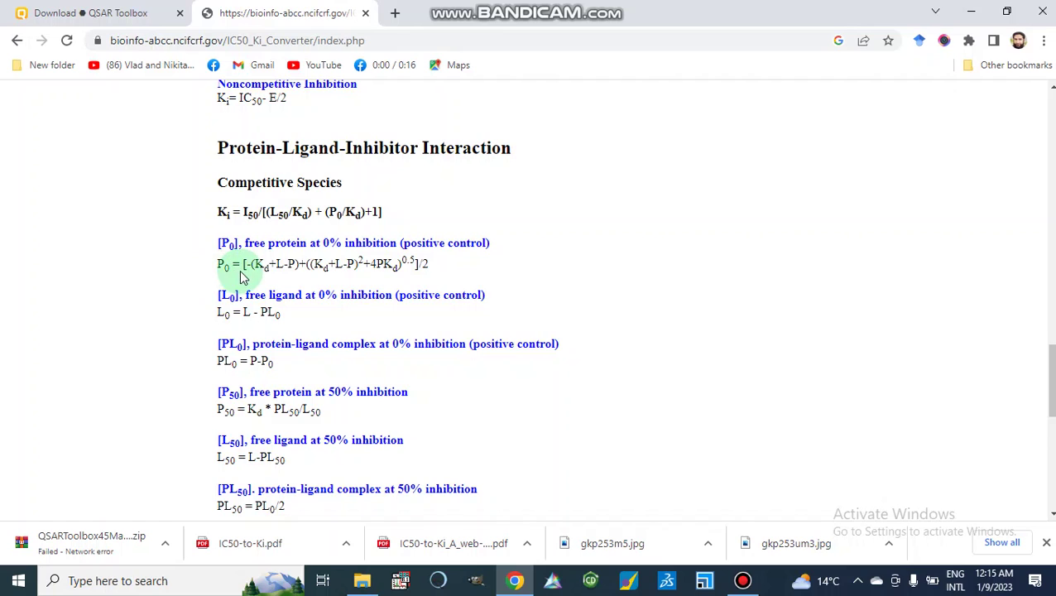
scroll(286, 267, down, 1)
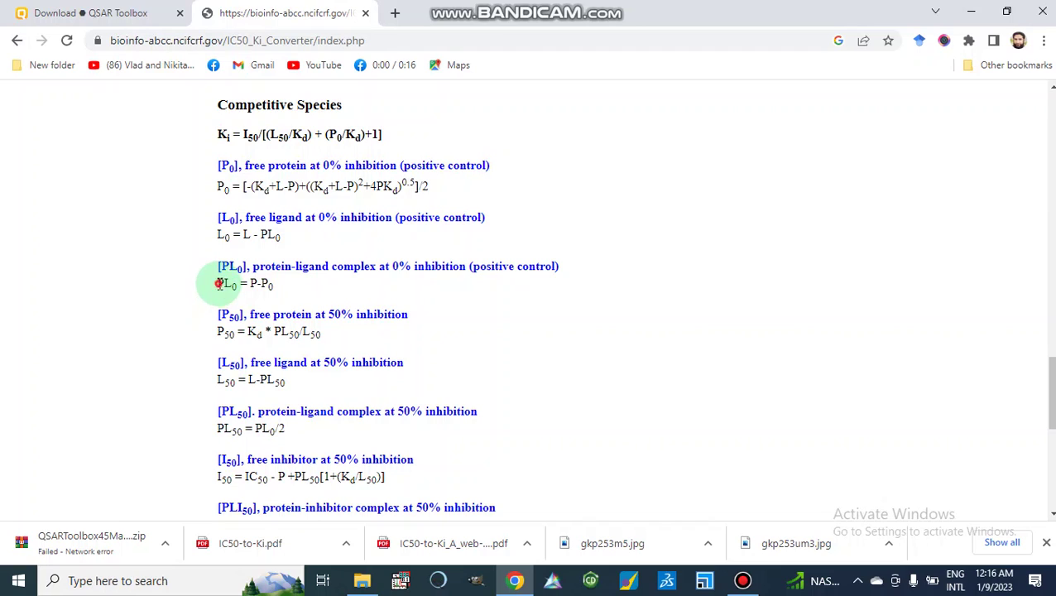
drag(218, 284, 309, 295)
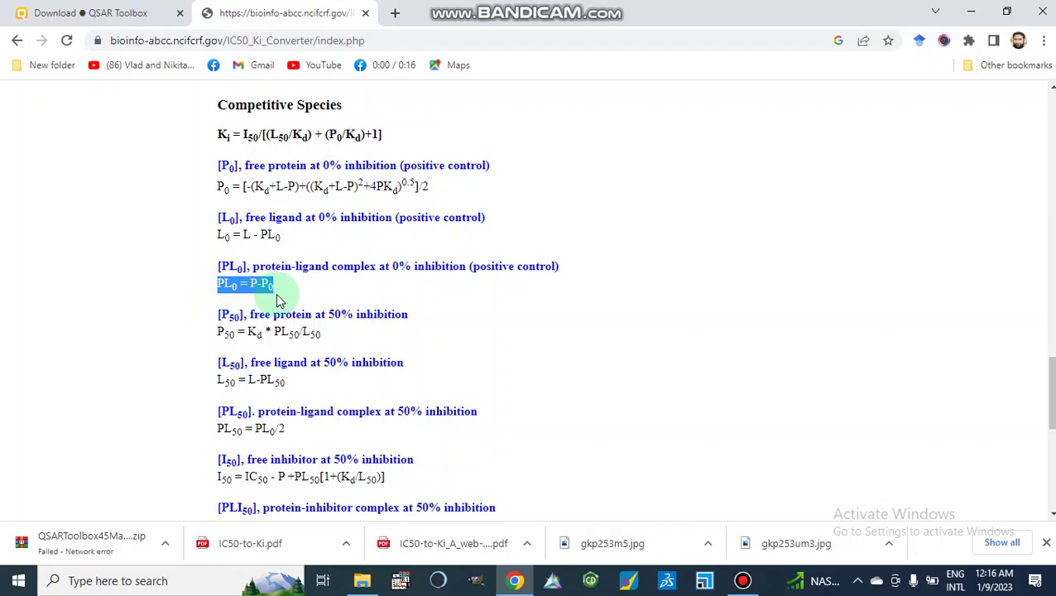
click(278, 300)
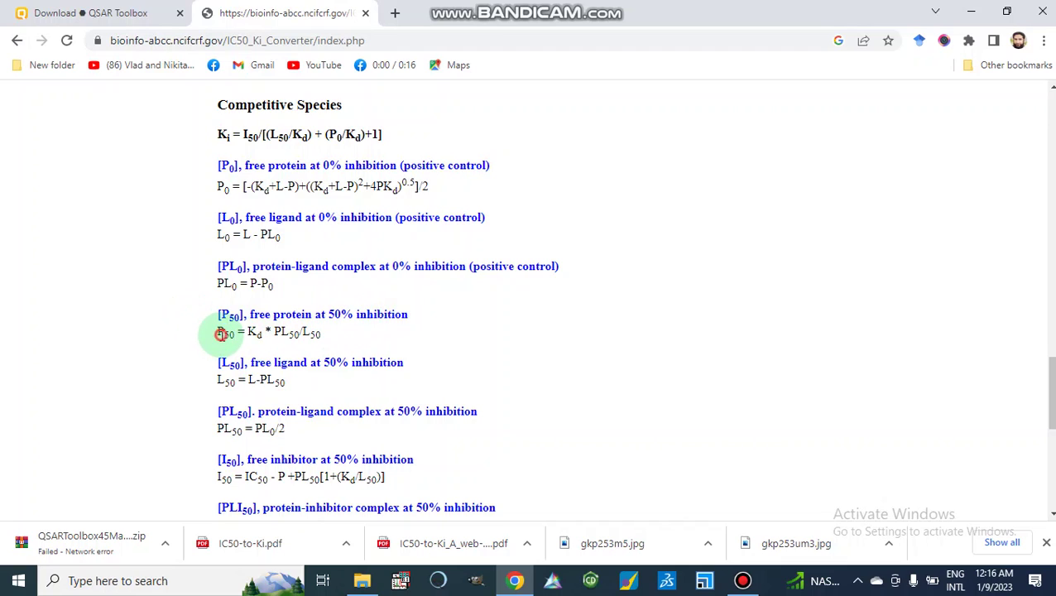
Step: Examine the competitive species' equations at 50% inhibition, from free protein through to the protein-inhibitor complex
drag(221, 334, 337, 336)
click(336, 341)
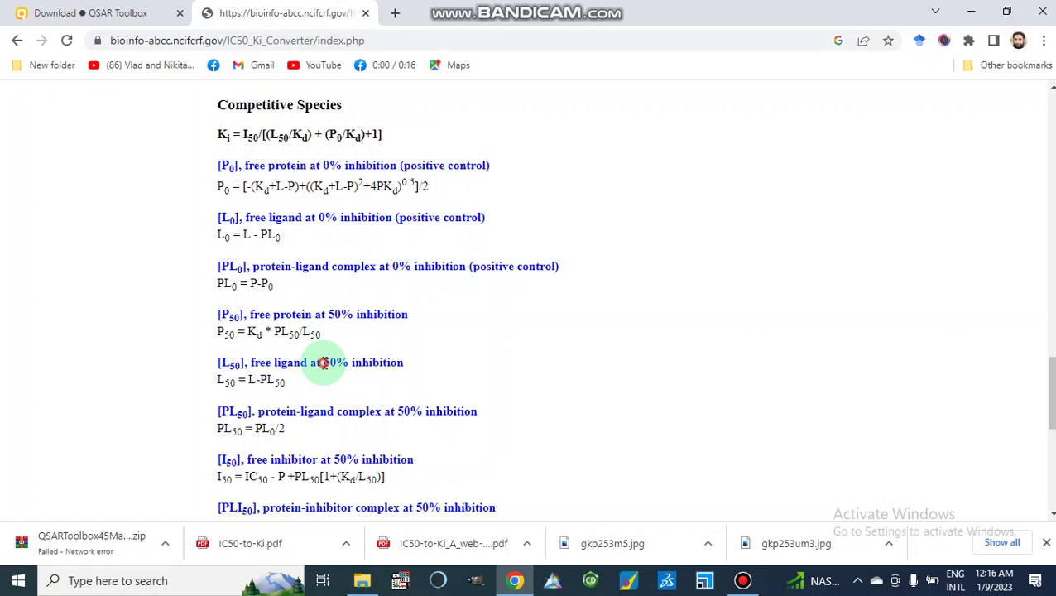
drag(324, 362, 443, 384)
click(259, 408)
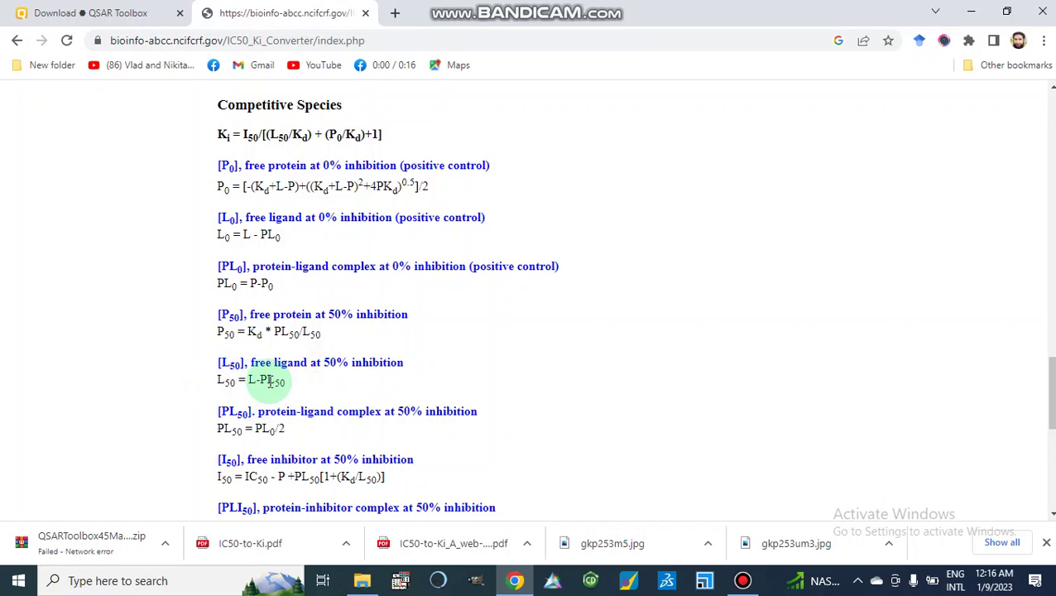
scroll(269, 383, down, 2)
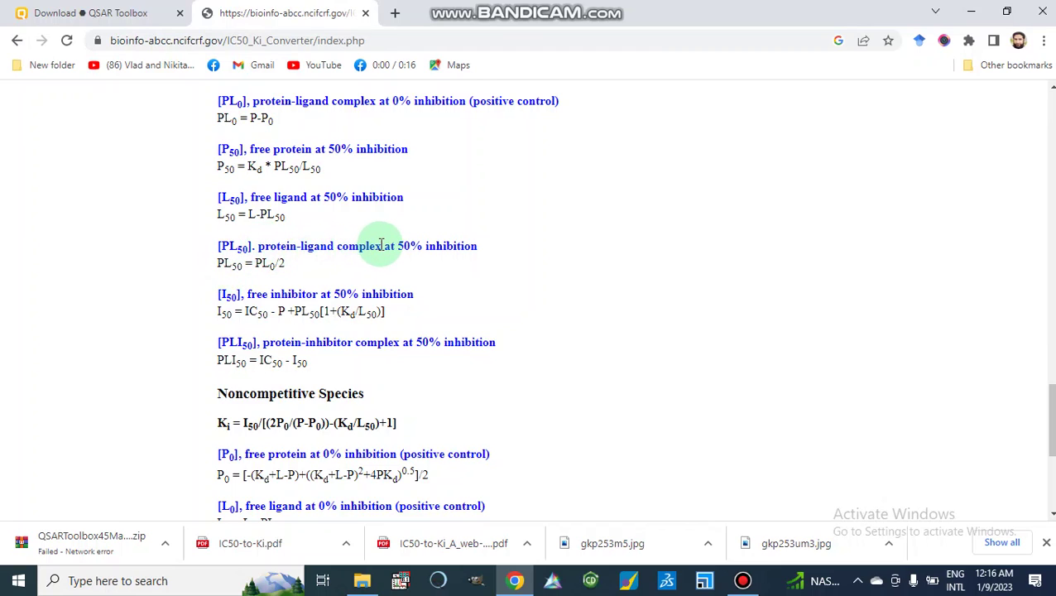
mouse_move(397, 247)
mouse_down()
mouse_move(490, 260)
mouse_move(415, 256)
mouse_up()
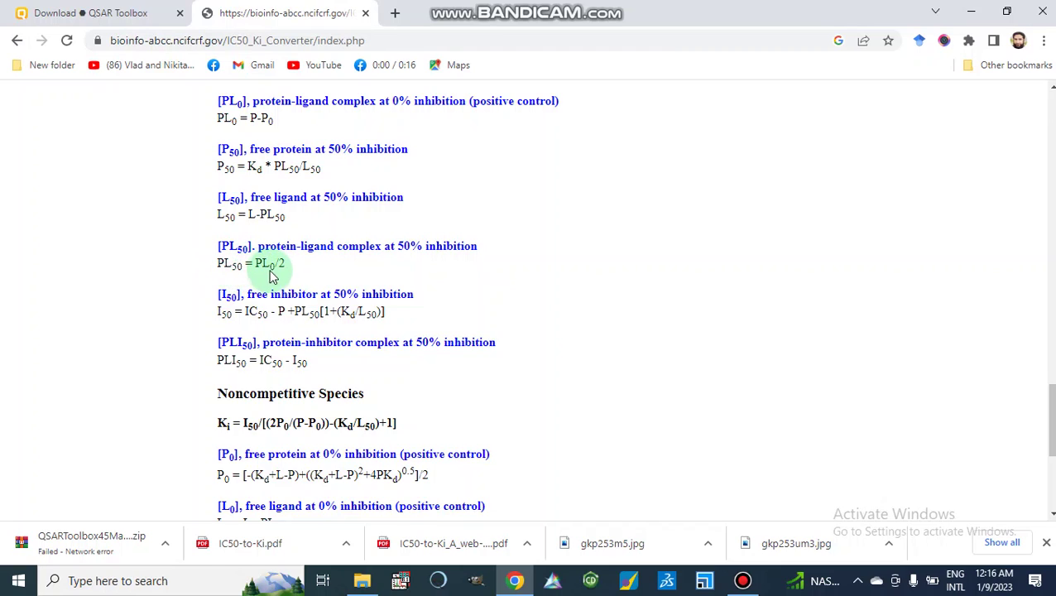
scroll(291, 289, down, 1)
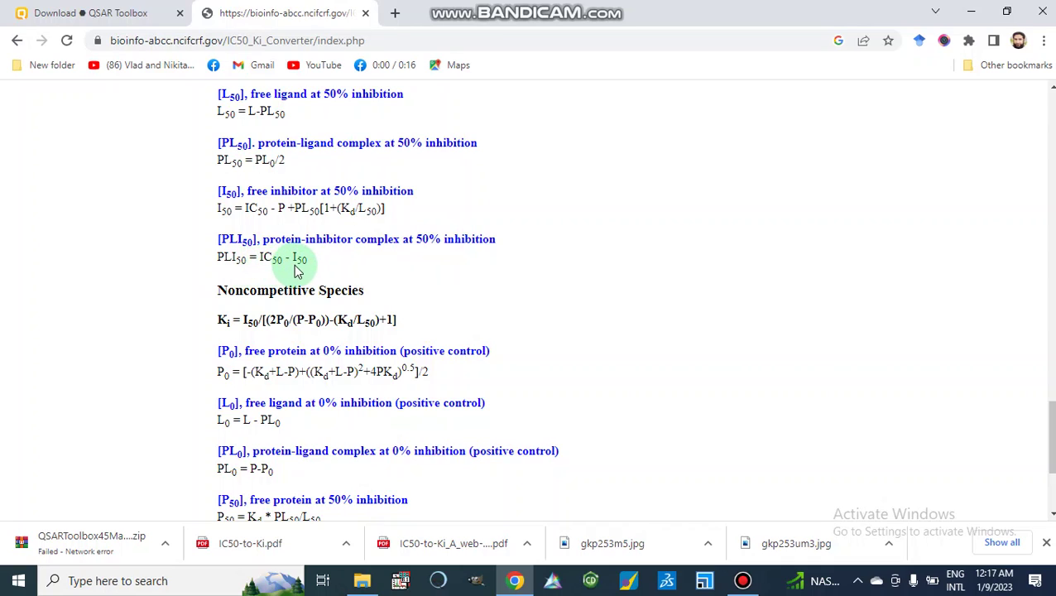
Step: Examine the noncompetitive species' Ki equation and its supporting equations, checking back against the inputs of the Protein-Ligand-Inhibitor form
scroll(310, 273, down, 1)
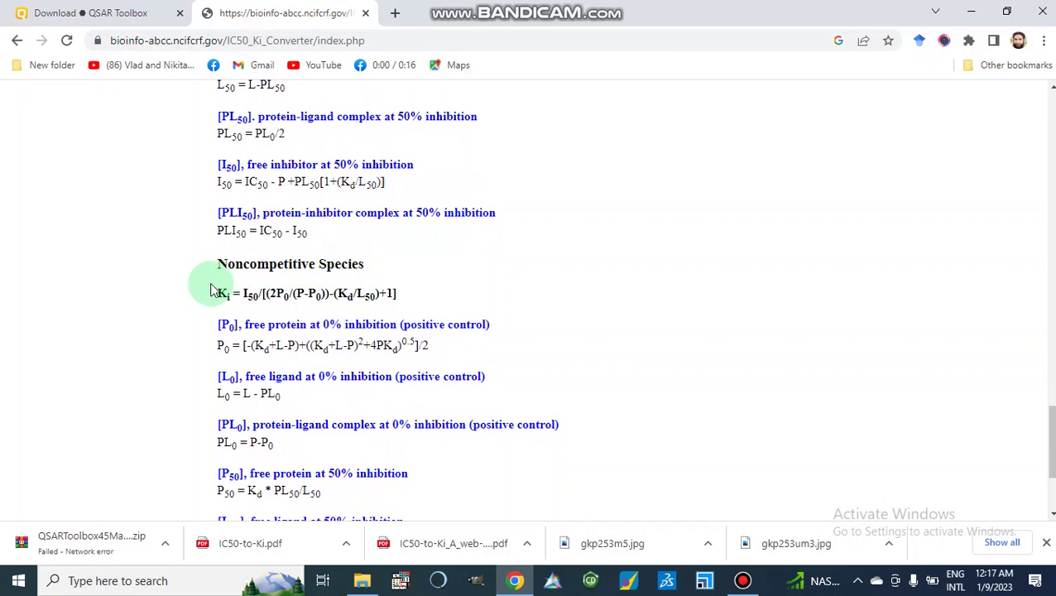
scroll(337, 279, down, 2)
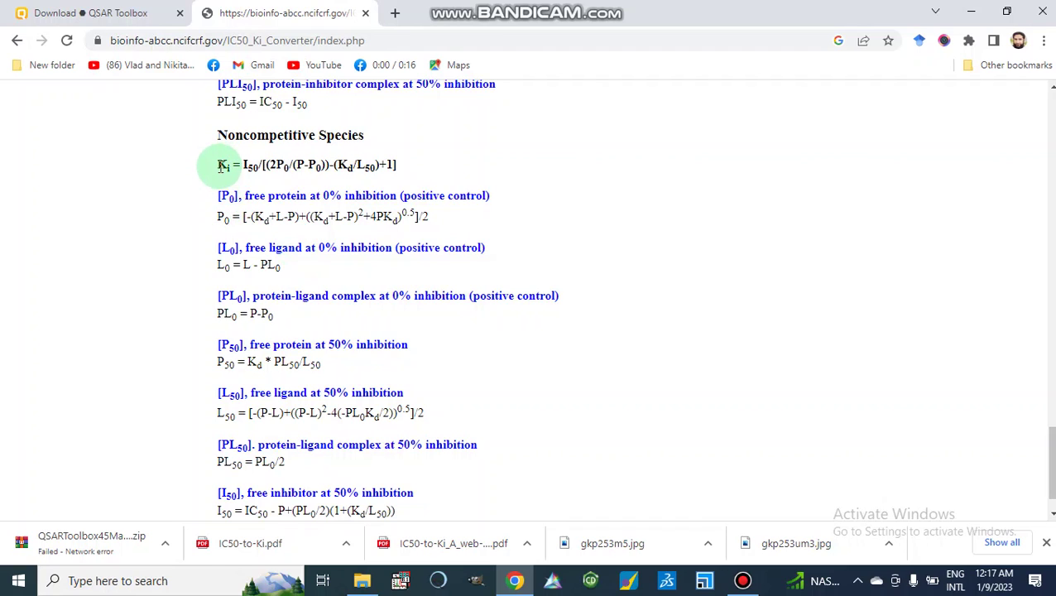
drag(220, 165, 429, 172)
click(400, 171)
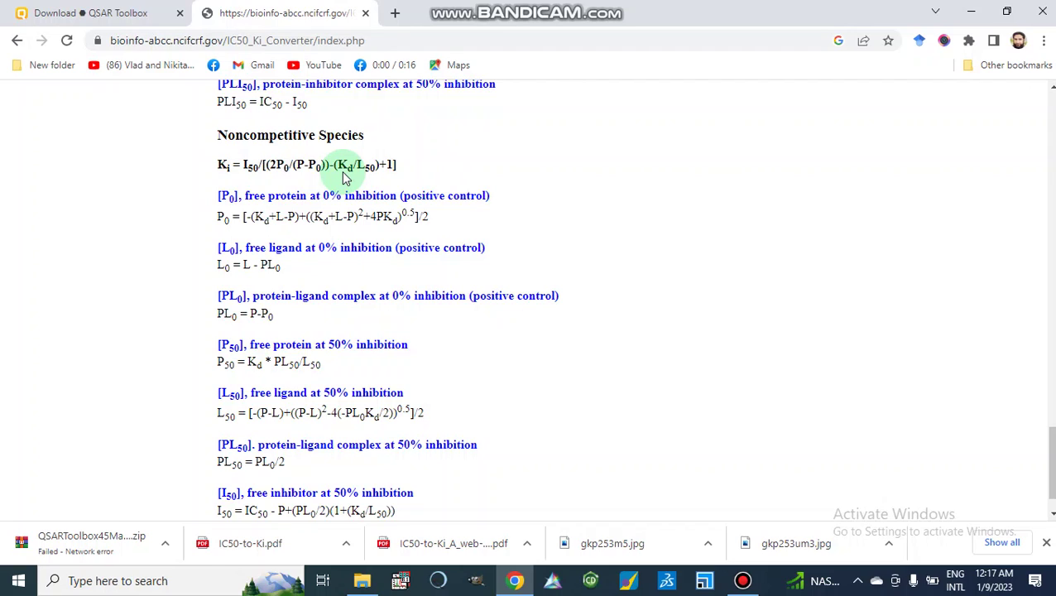
scroll(344, 210, up, 15)
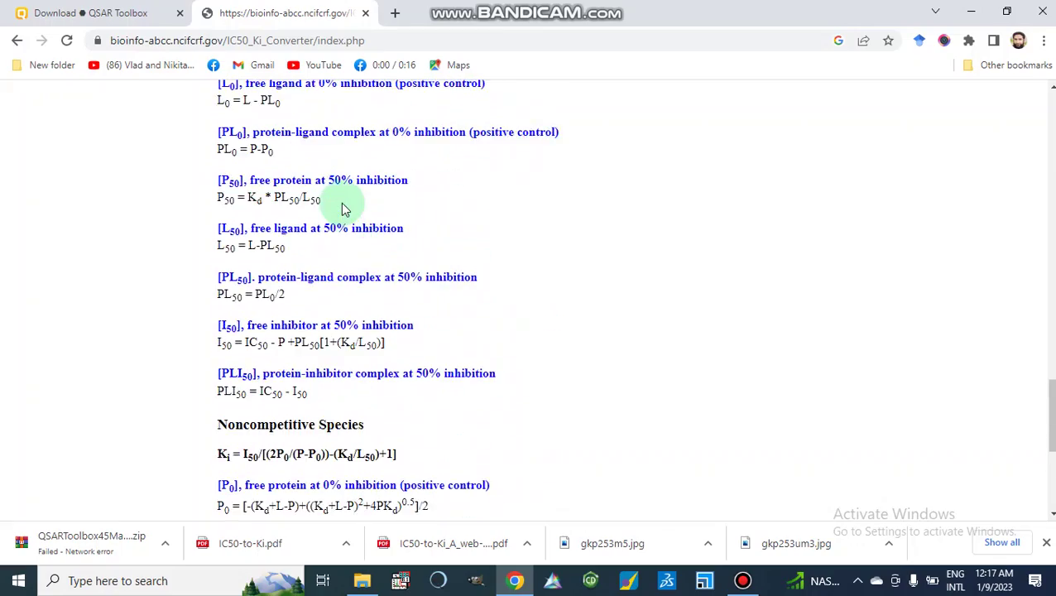
scroll(344, 209, up, 10)
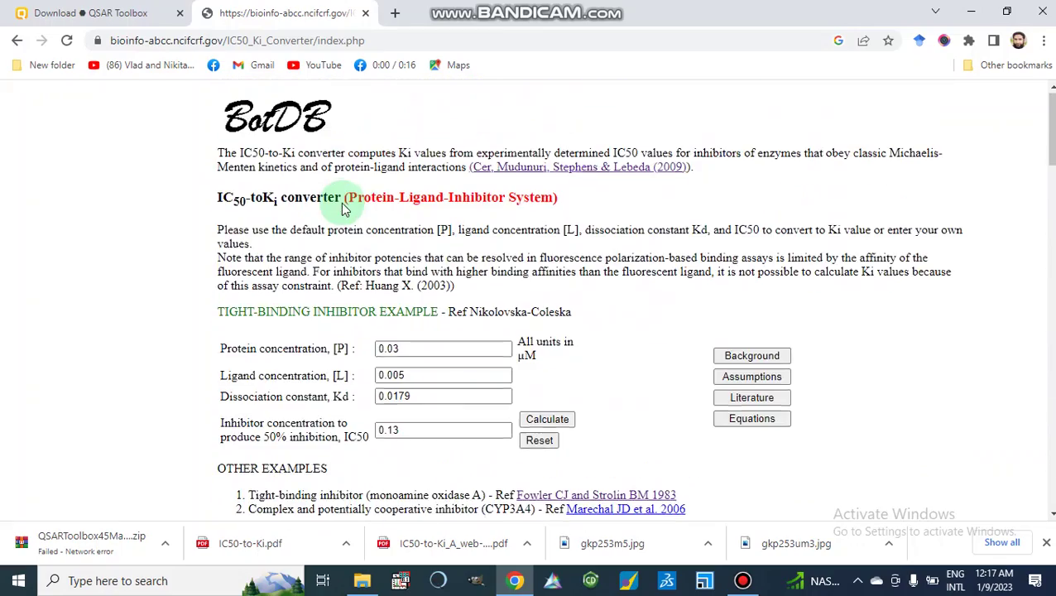
scroll(344, 207, down, 6)
scroll(343, 204, down, 10)
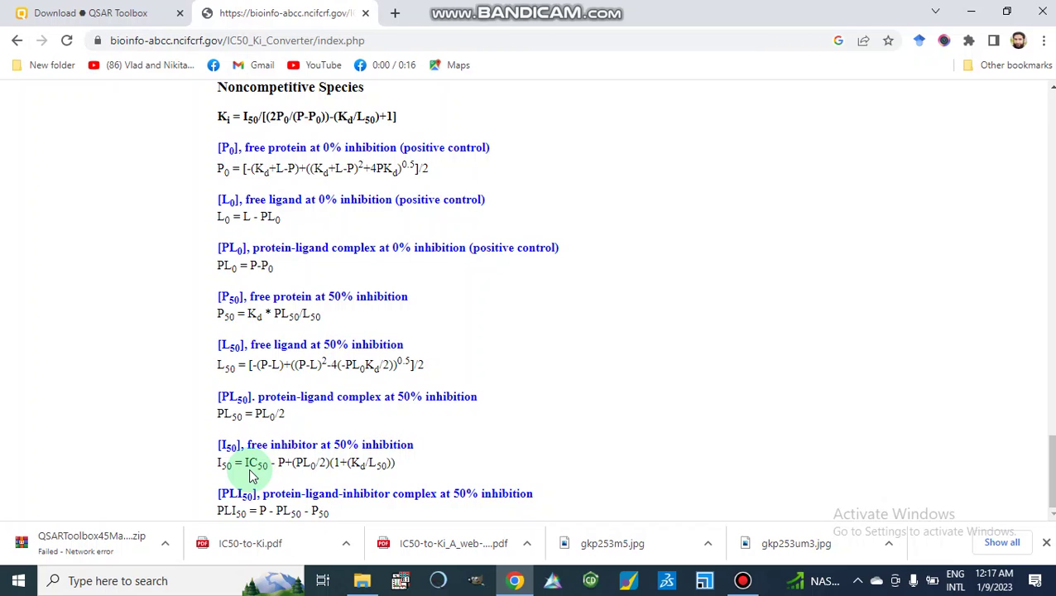
Step: Review the Michaelis-Menten equations and inhibition reaction schemes again, and return to the Protein-Ligand-Inhibitor converter form
scroll(404, 484, up, 5)
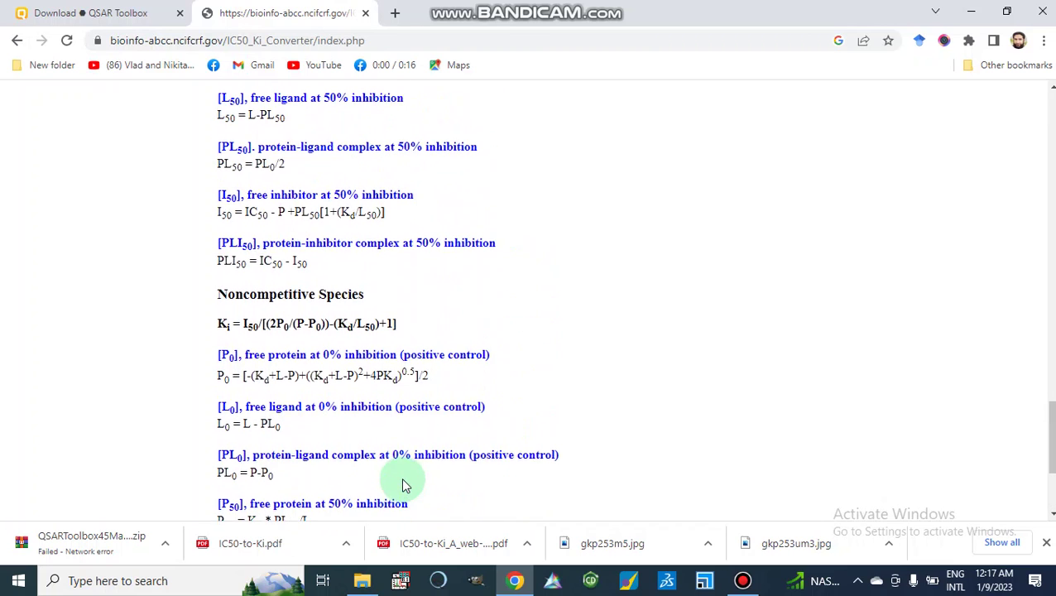
scroll(403, 484, up, 4)
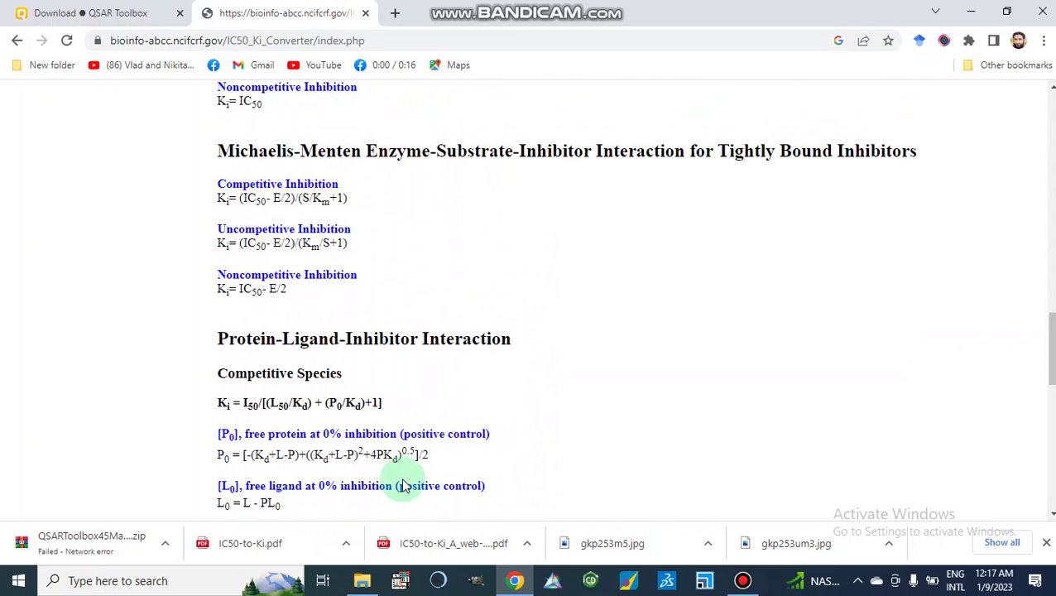
scroll(405, 486, up, 3)
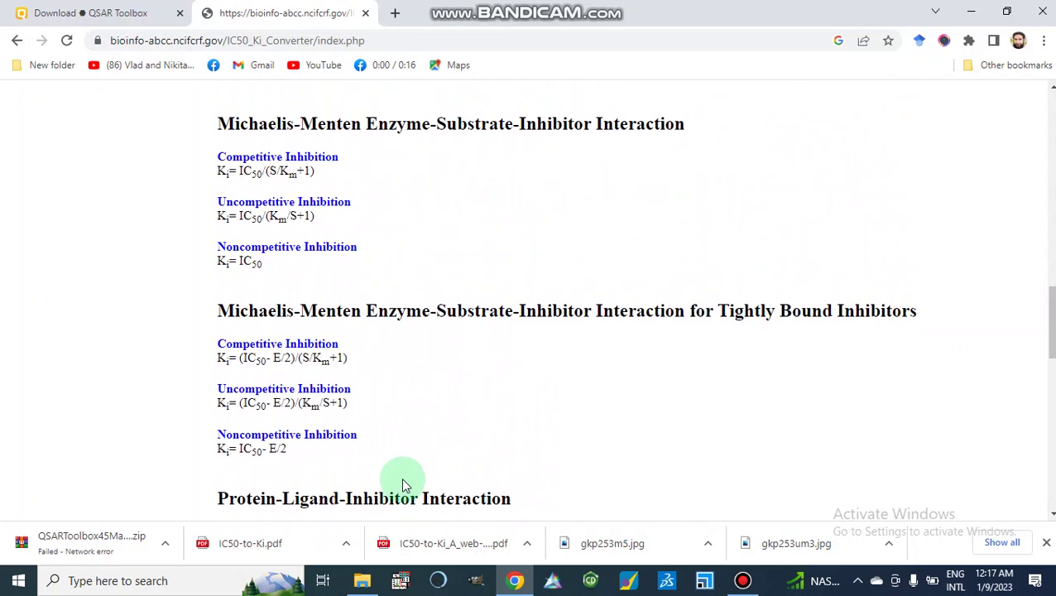
scroll(405, 486, up, 7)
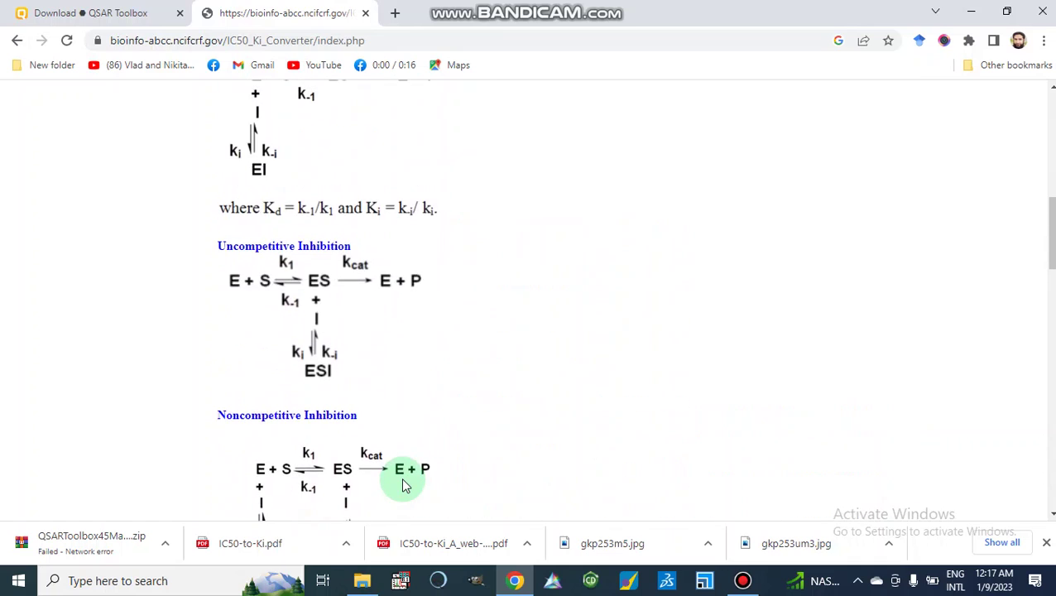
scroll(405, 486, up, 5)
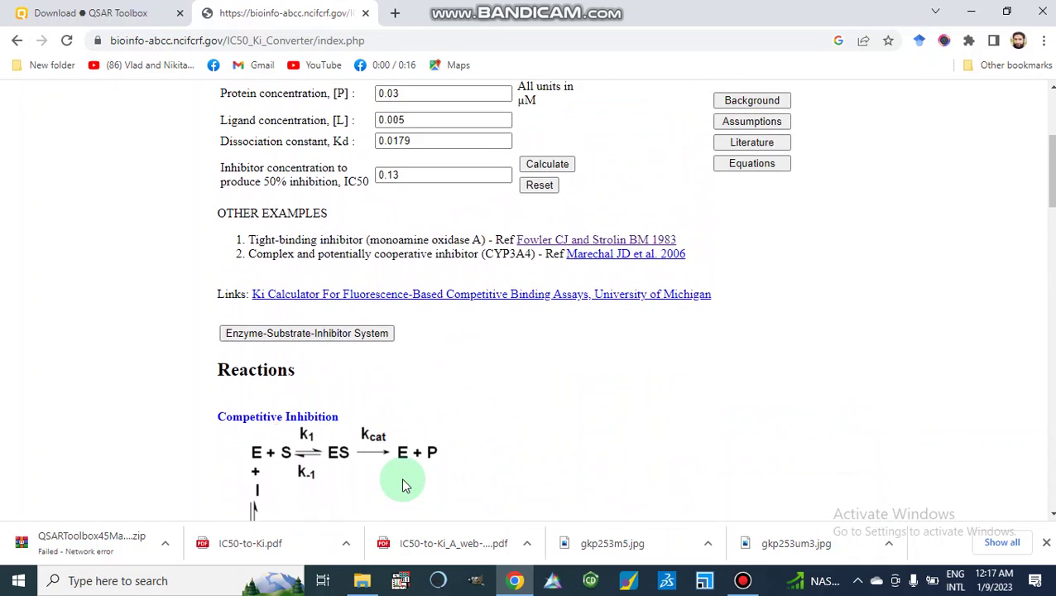
scroll(404, 486, up, 1)
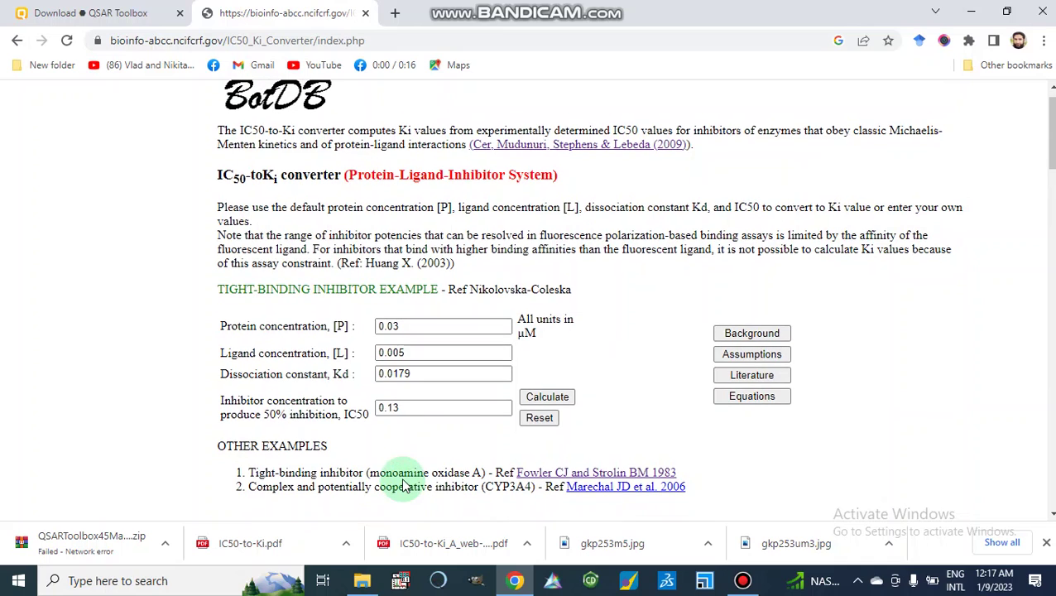
scroll(405, 486, up, 1)
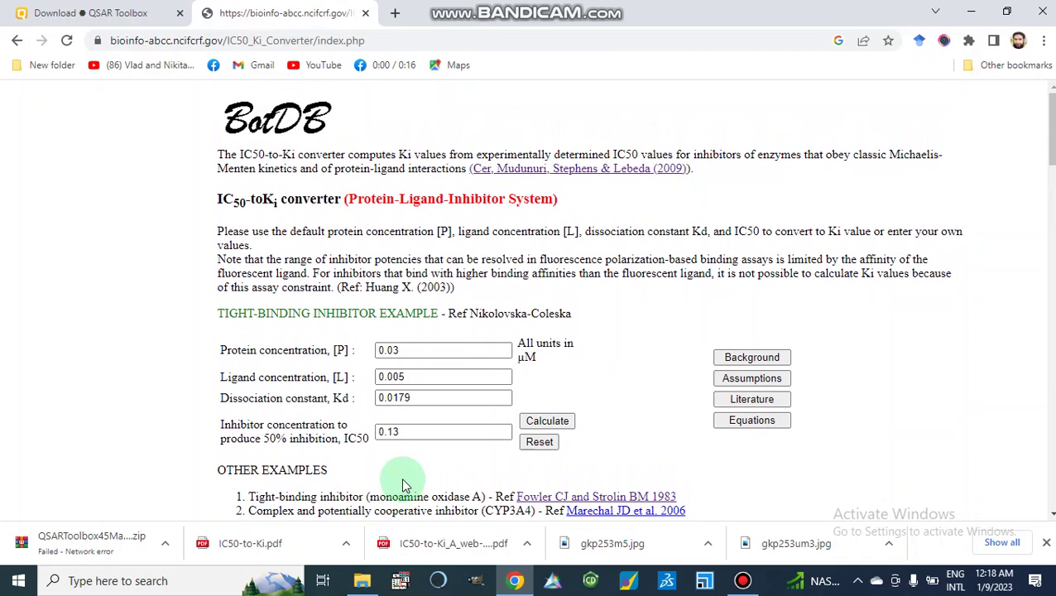